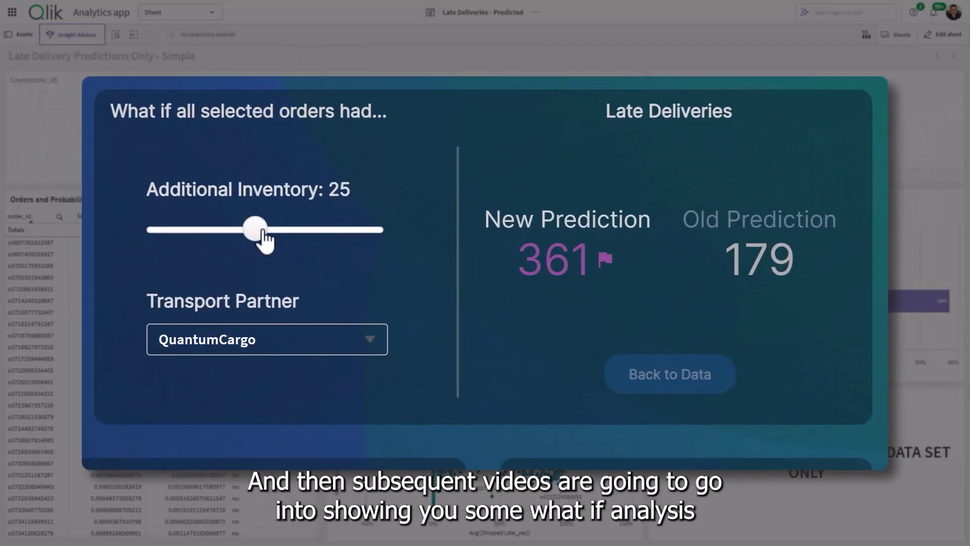
Set Additional Inventory to 40 and the transport partner to Horizon Express in the what-if scenario
{"action": "left_click_drag", "start_coordinate": [262, 231], "coordinate": [313, 231]}
{"action": "left_click", "coordinate": [353, 340]}
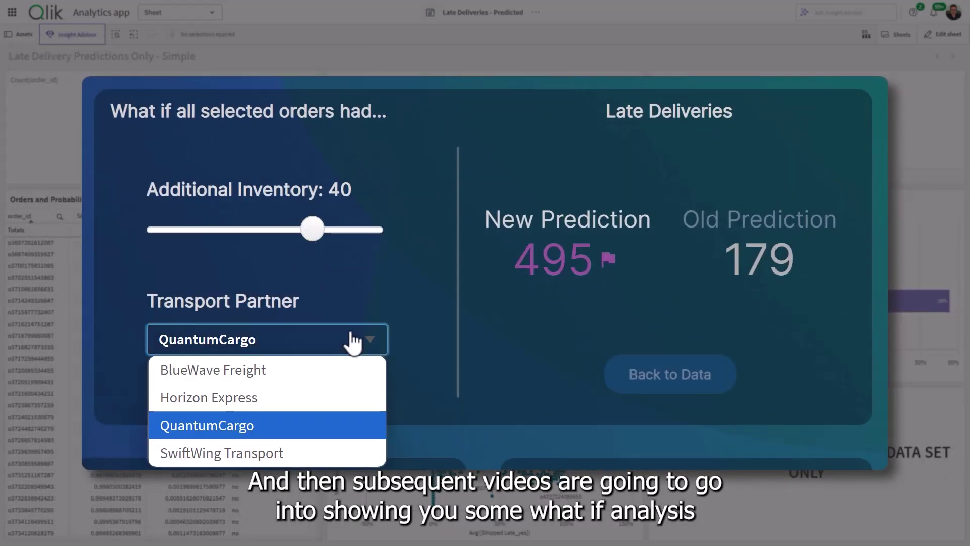
{"action": "left_click", "coordinate": [319, 397]}
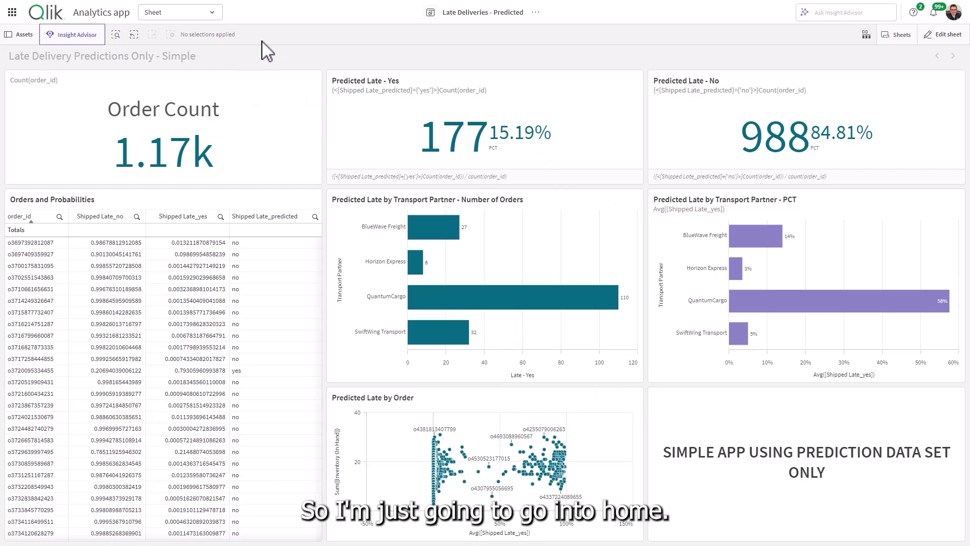
Navigate from Home through the Catalog to the Create page
{"action": "left_click", "coordinate": [23, 12]}
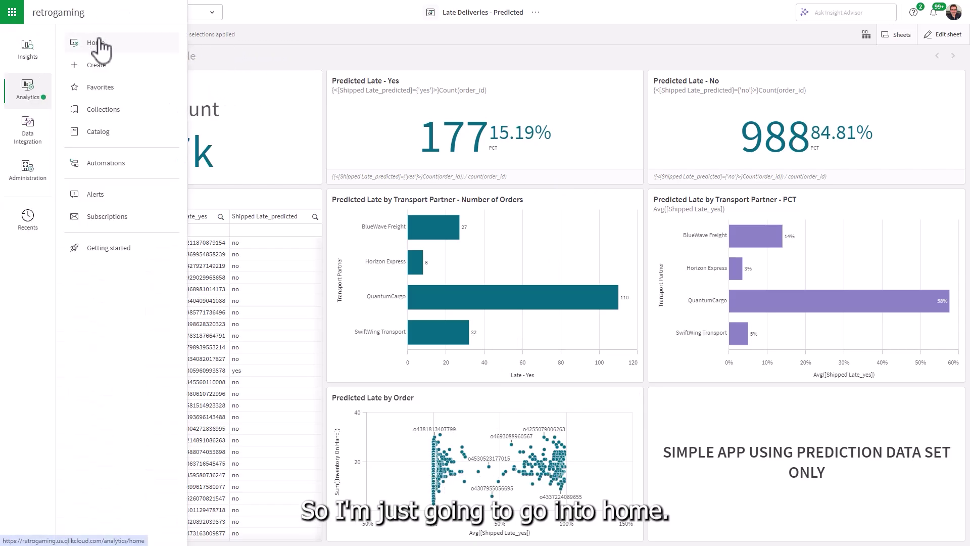
{"action": "left_click", "coordinate": [97, 48]}
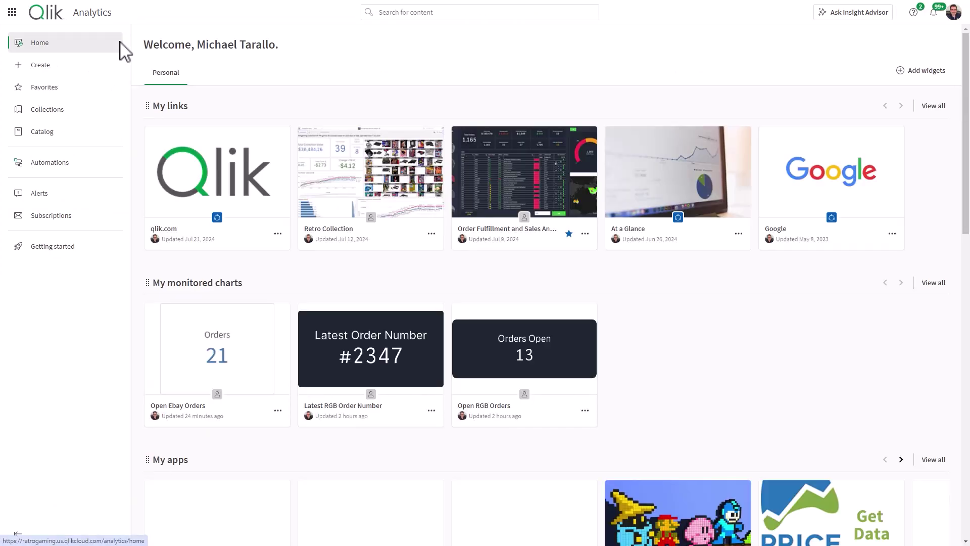
{"action": "left_click", "coordinate": [68, 133]}
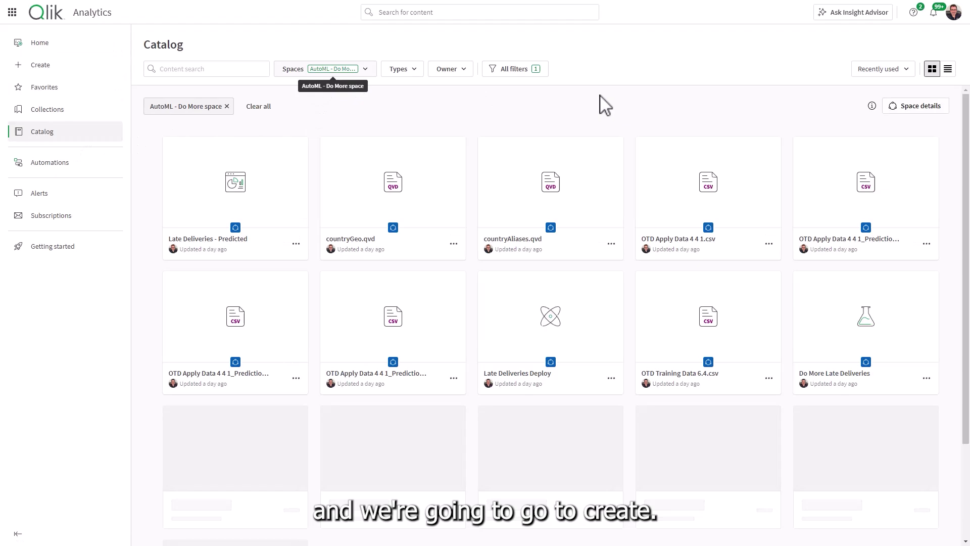
{"action": "left_click", "coordinate": [57, 70]}
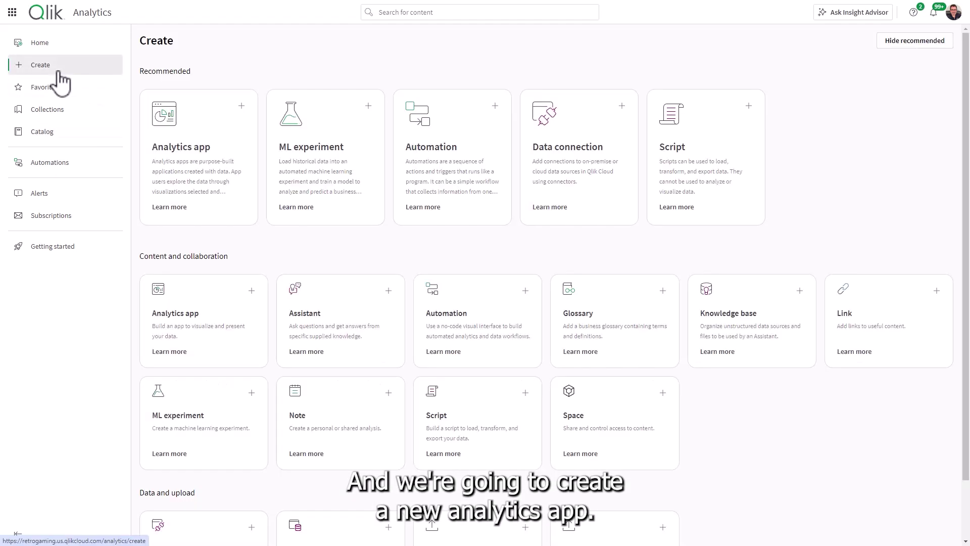
Create a new analytics app named 'AutoML - Late Deliveries 2'
{"action": "left_click", "coordinate": [188, 133]}
{"action": "left_click", "coordinate": [437, 195]}
{"action": "type", "text": "A"}
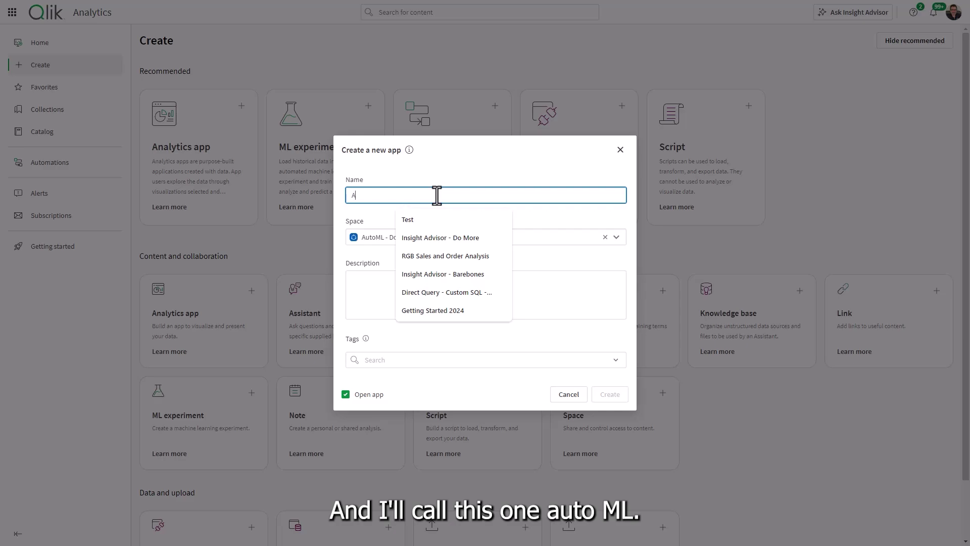
{"action": "type", "text": "uto"}
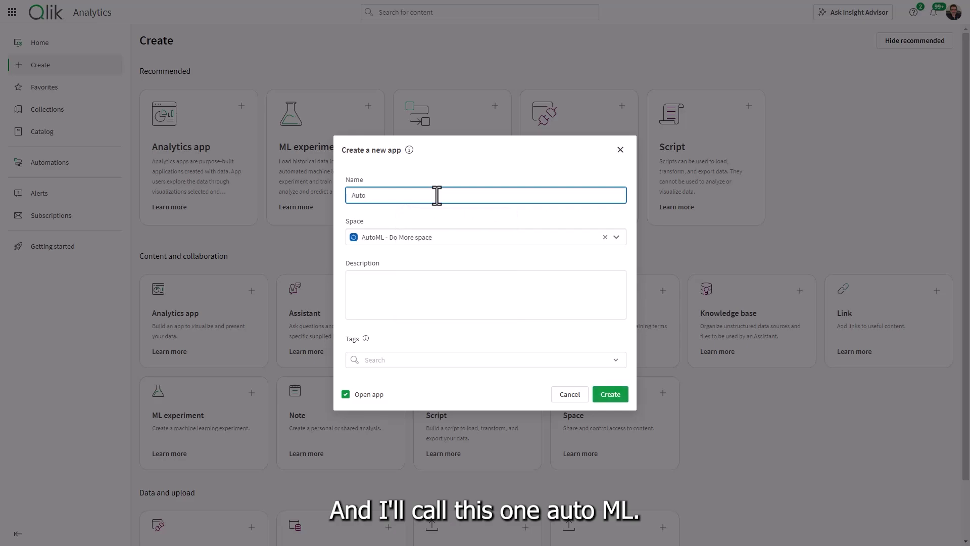
{"action": "type", "text": "ML "}
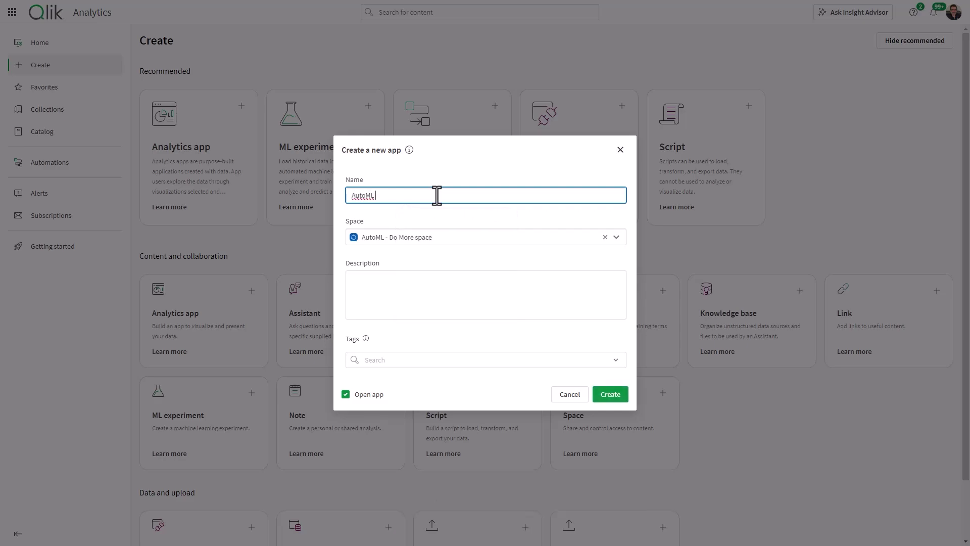
{"action": "type", "text": "- Late"}
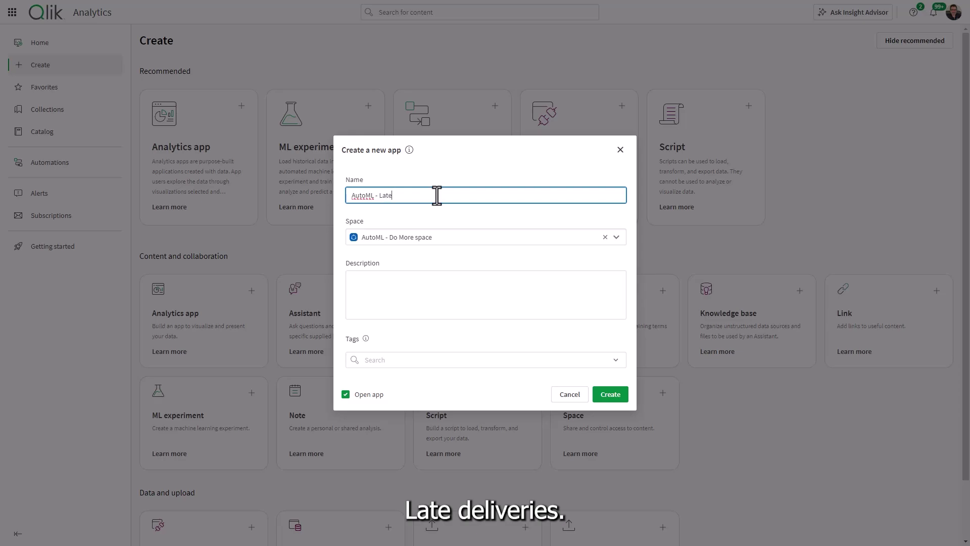
{"action": "type", "text": " Deliveri"}
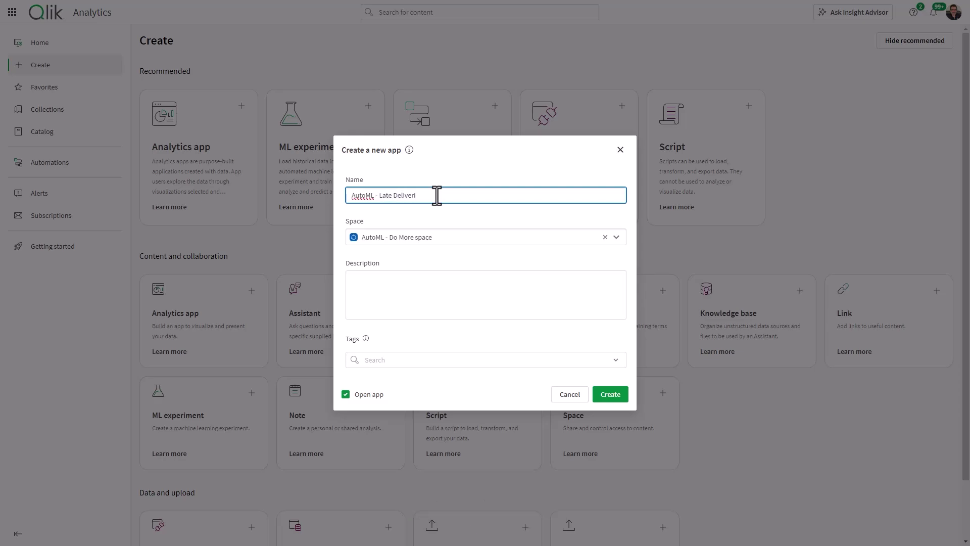
{"action": "type", "text": "es 2"}
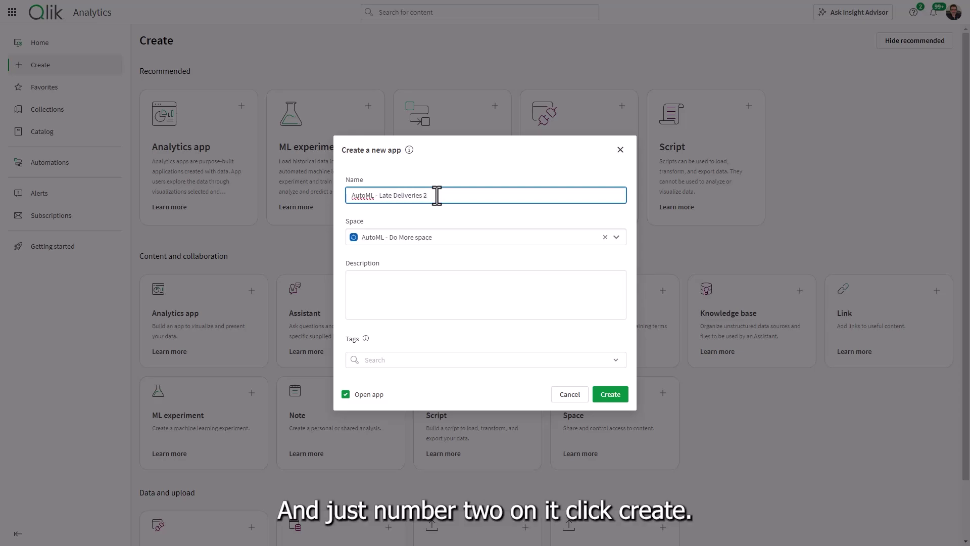
{"action": "left_click", "coordinate": [623, 395]}
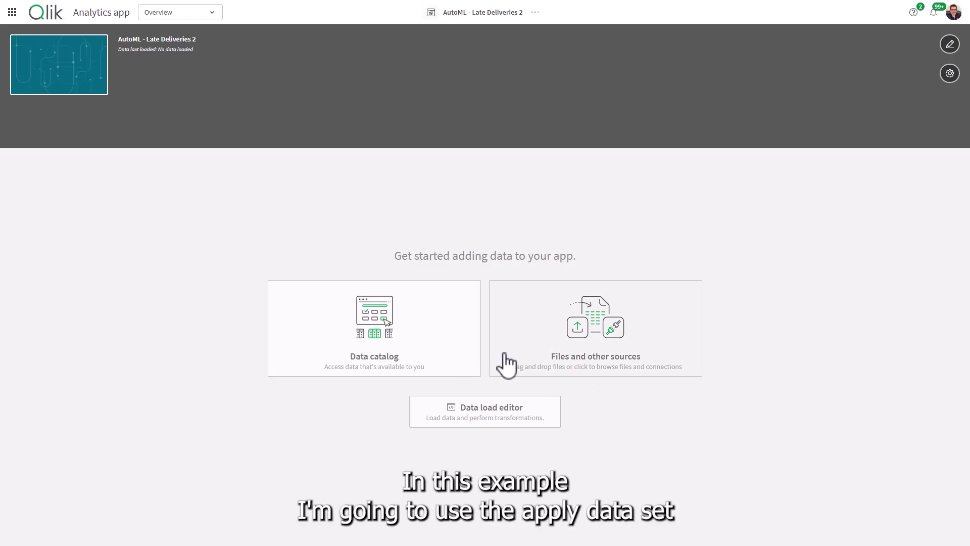
Open the data catalog and filter it to the AutoML - Do More space
{"action": "left_click", "coordinate": [427, 349]}
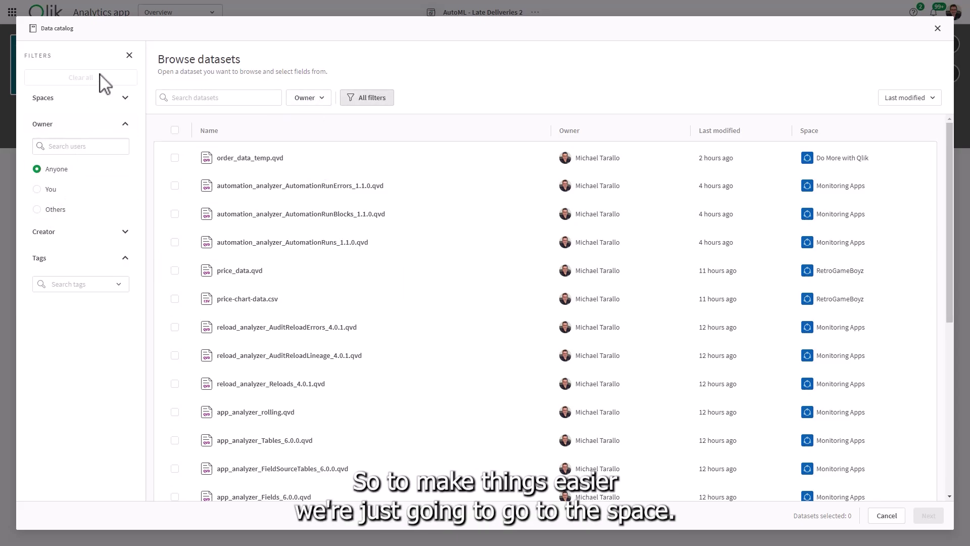
{"action": "left_click", "coordinate": [74, 98]}
{"action": "left_click", "coordinate": [86, 126]}
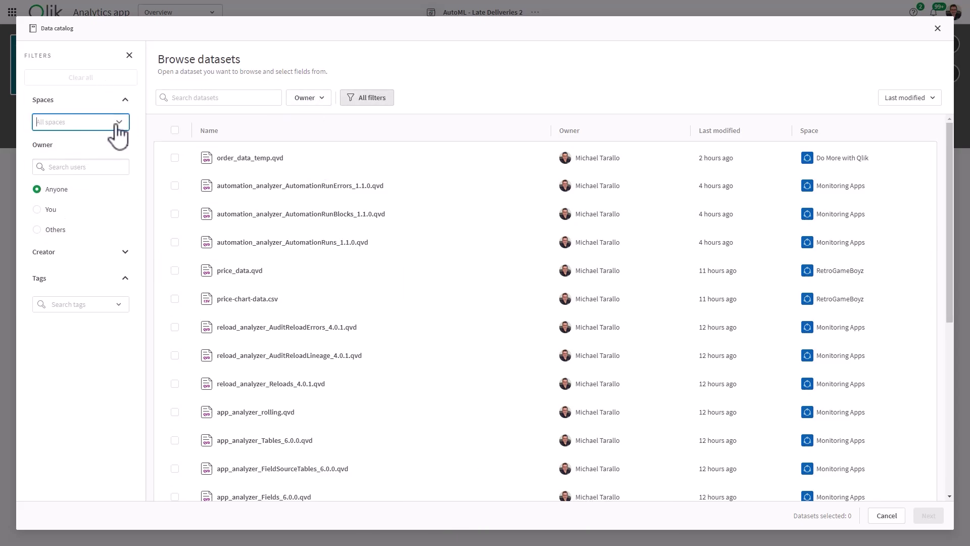
{"action": "left_click", "coordinate": [97, 177]}
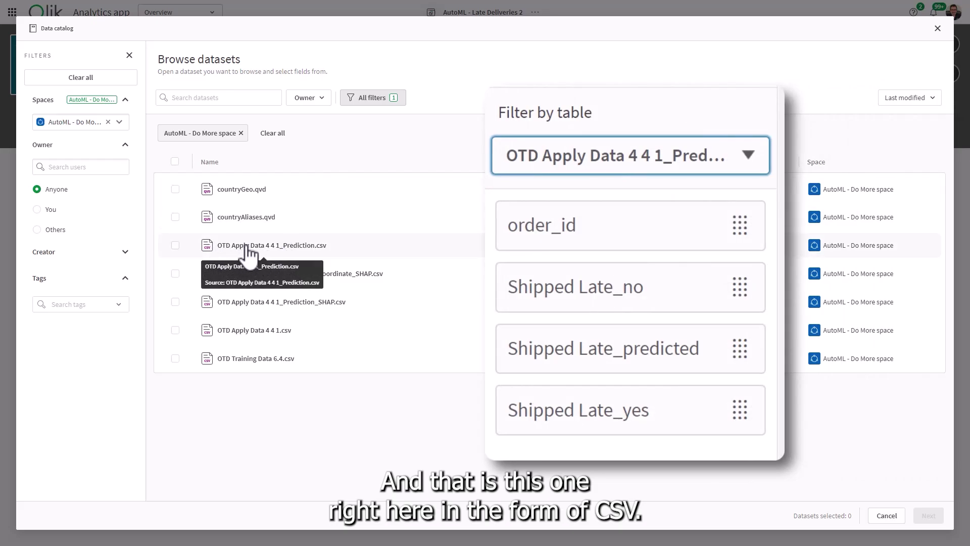
Select OTD Apply Data 4 4 1_Prediction.csv and OTD Apply Data 4 4 1.csv and proceed to review
{"action": "left_click", "coordinate": [175, 246]}
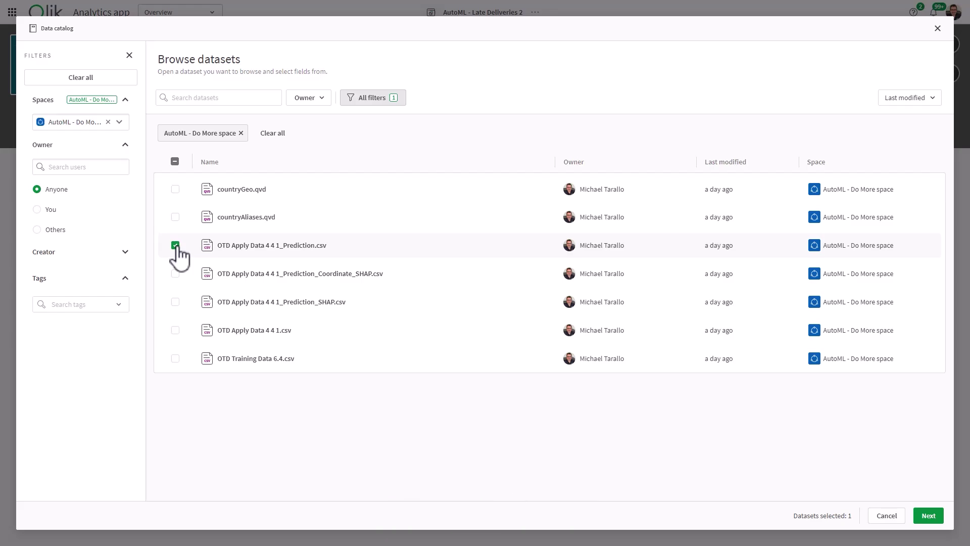
{"action": "left_click", "coordinate": [175, 330]}
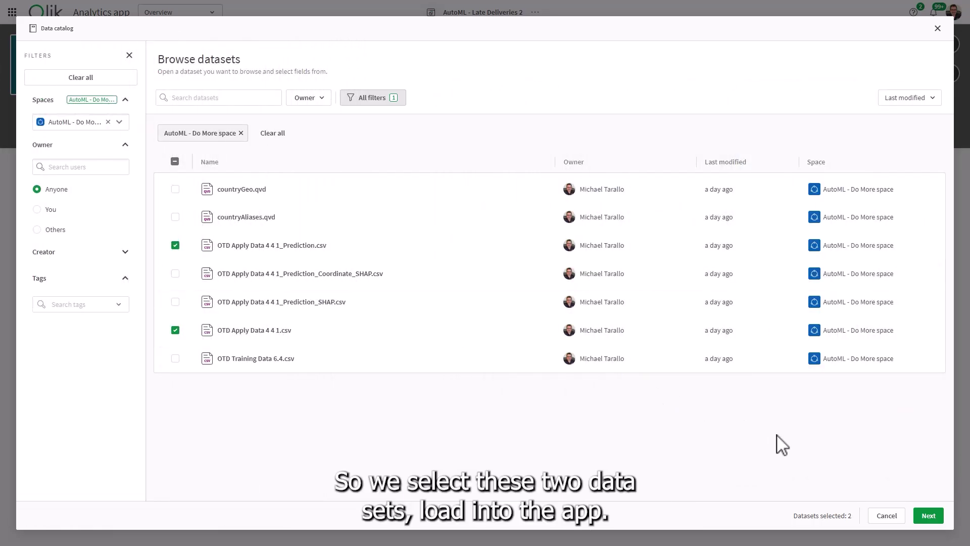
{"action": "left_click", "coordinate": [929, 516]}
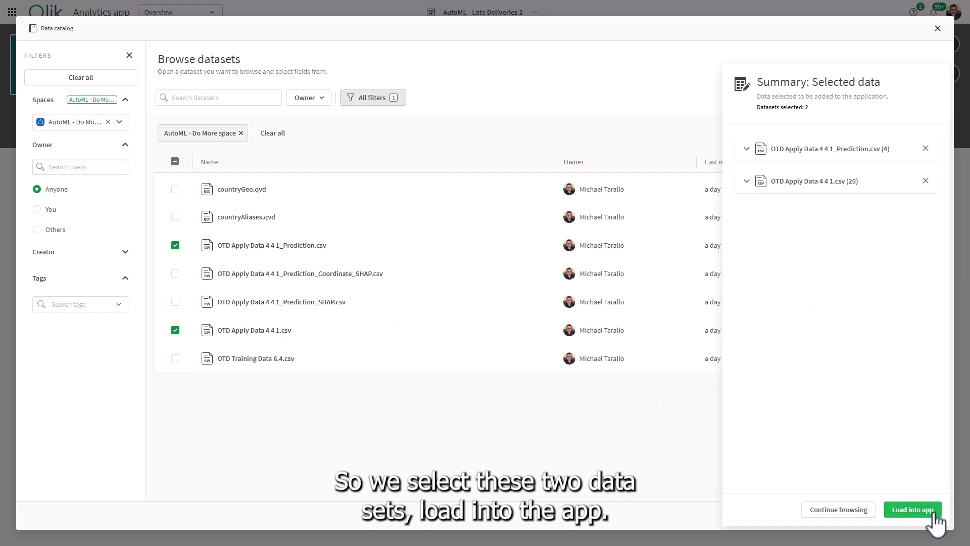
Apply the recommended order_id association between both tables and load the data into the app
{"action": "left_click", "coordinate": [928, 514]}
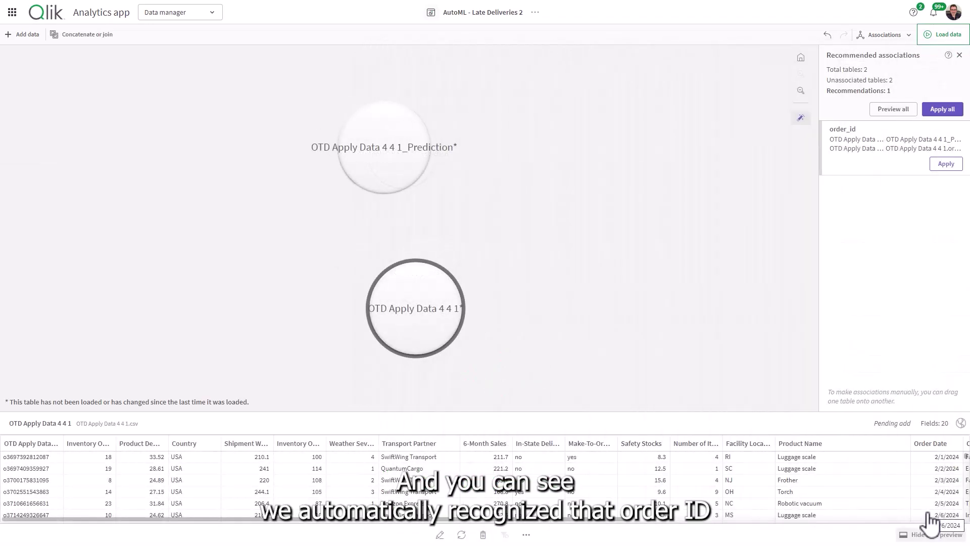
{"action": "left_click", "coordinate": [870, 164]}
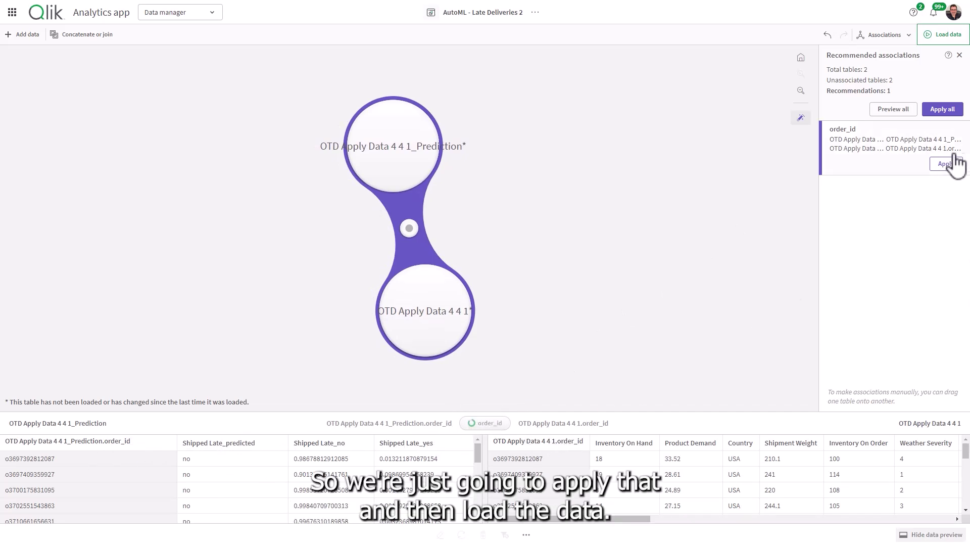
{"action": "left_click", "coordinate": [953, 111]}
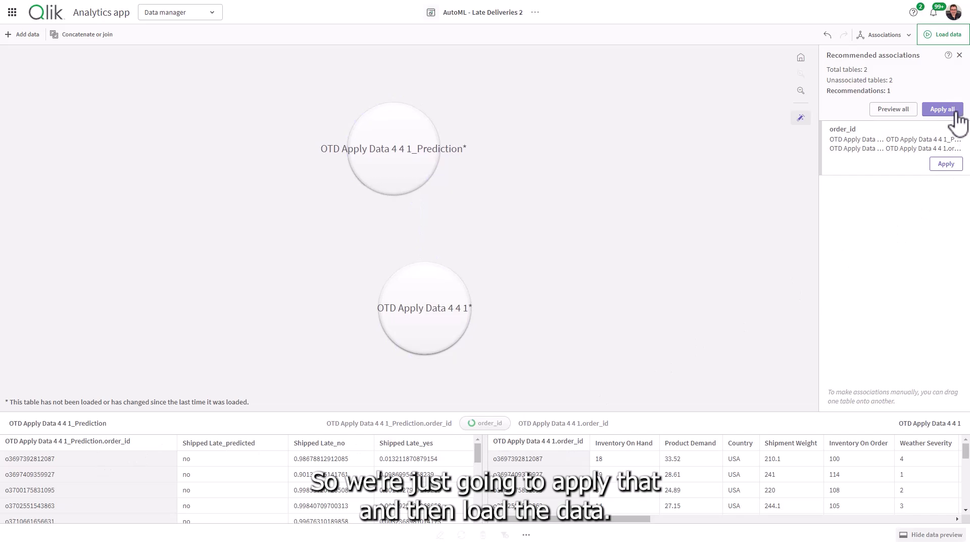
{"action": "left_click", "coordinate": [940, 36]}
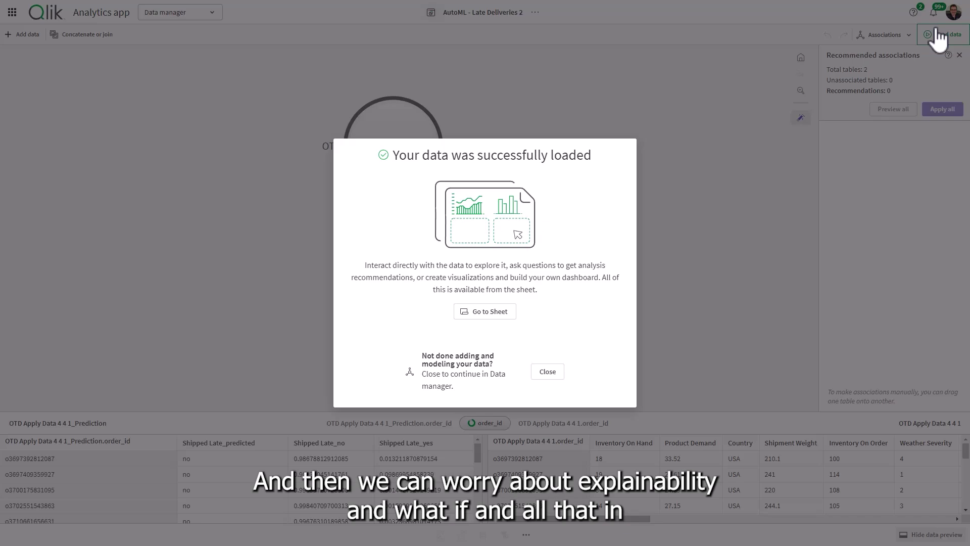
Open My new sheet in edit mode with the Fields panel showing
{"action": "left_click", "coordinate": [503, 318]}
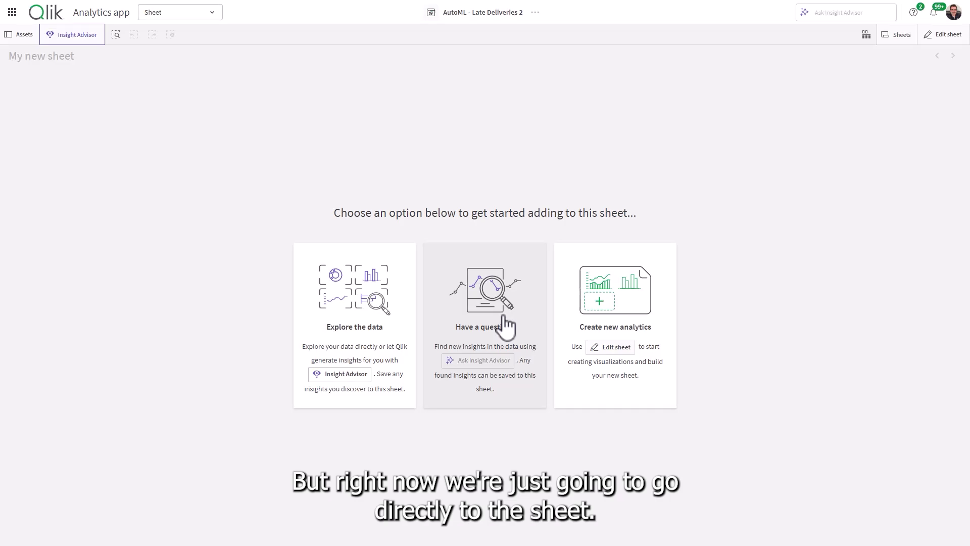
{"action": "left_click", "coordinate": [601, 333]}
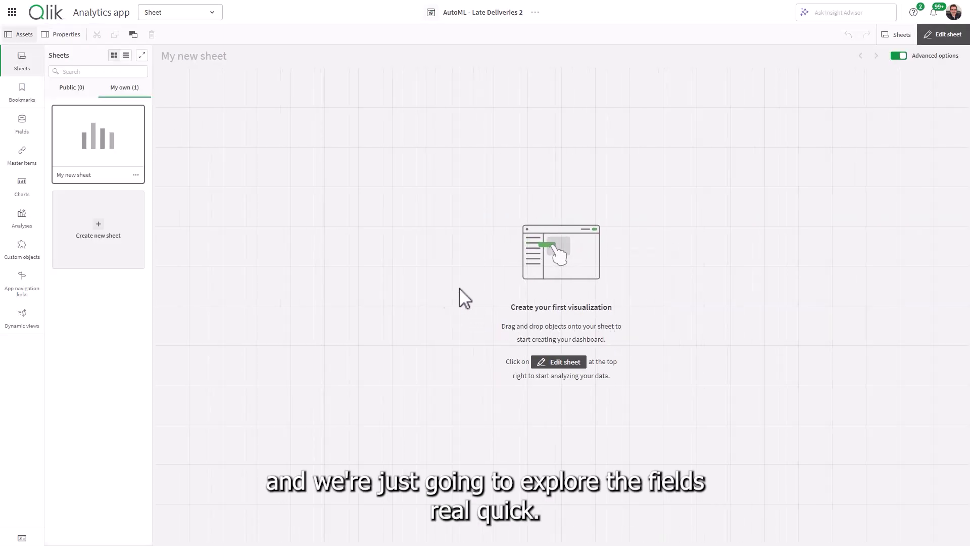
{"action": "left_click", "coordinate": [28, 132]}
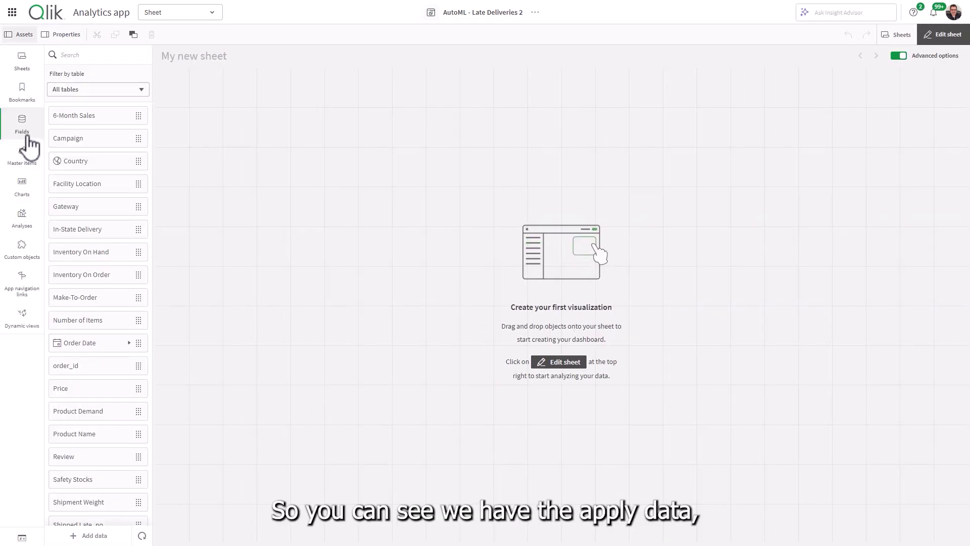
Filter the field list to the OTD Apply Data 4 4 1_Prediction table
{"action": "left_click", "coordinate": [96, 89]}
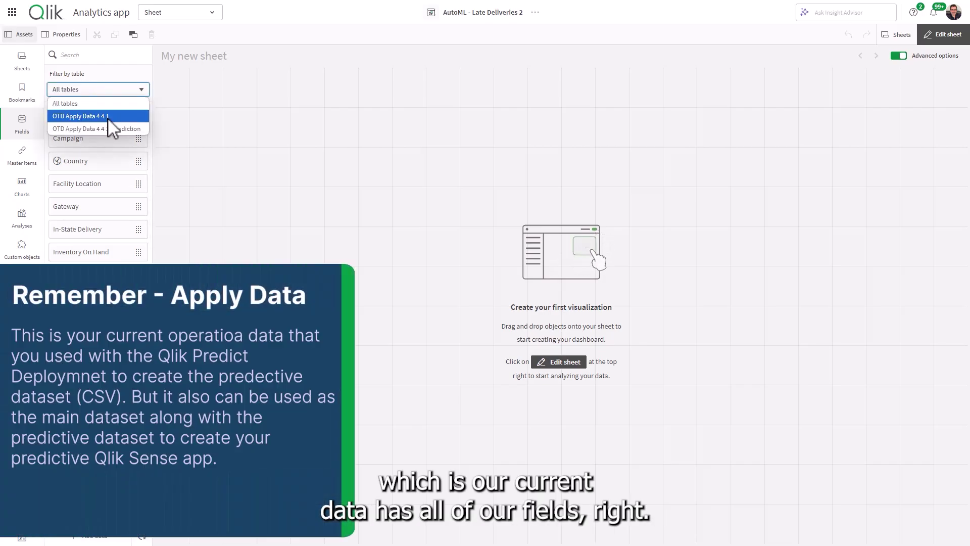
{"action": "left_click", "coordinate": [107, 117]}
{"action": "scroll", "coordinate": [128, 198], "scroll_direction": "down", "scroll_amount": 1}
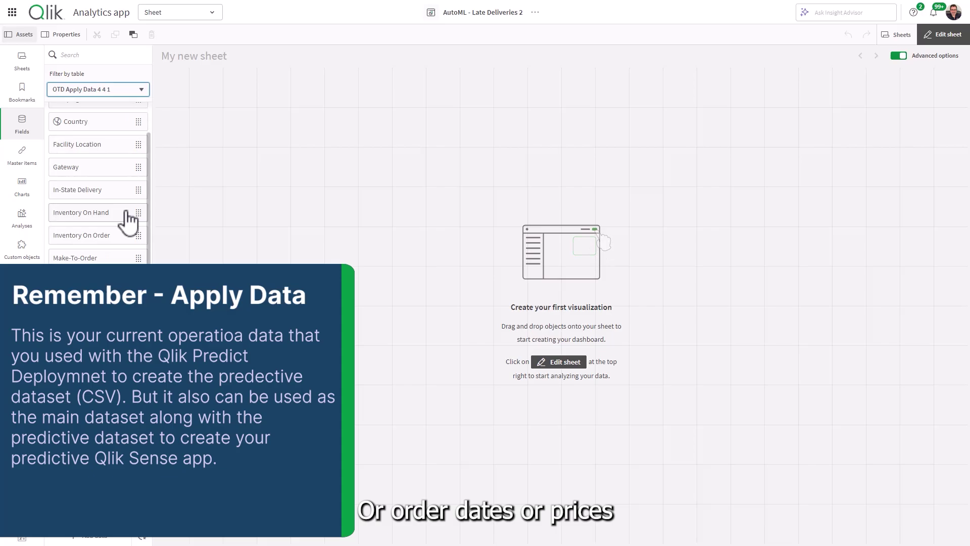
{"action": "scroll", "coordinate": [128, 222], "scroll_direction": "up", "scroll_amount": 2}
{"action": "scroll", "coordinate": [127, 238], "scroll_direction": "down", "scroll_amount": 2}
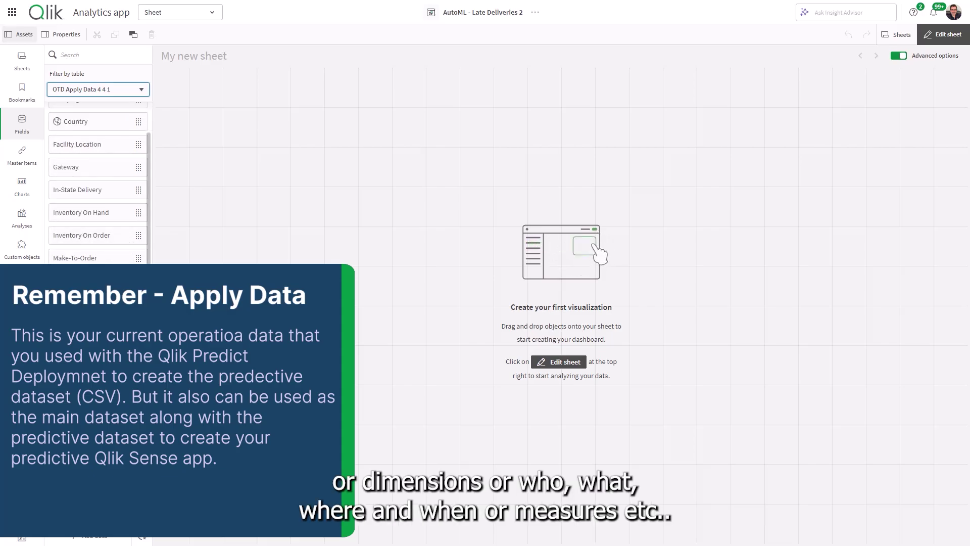
{"action": "left_click", "coordinate": [104, 90]}
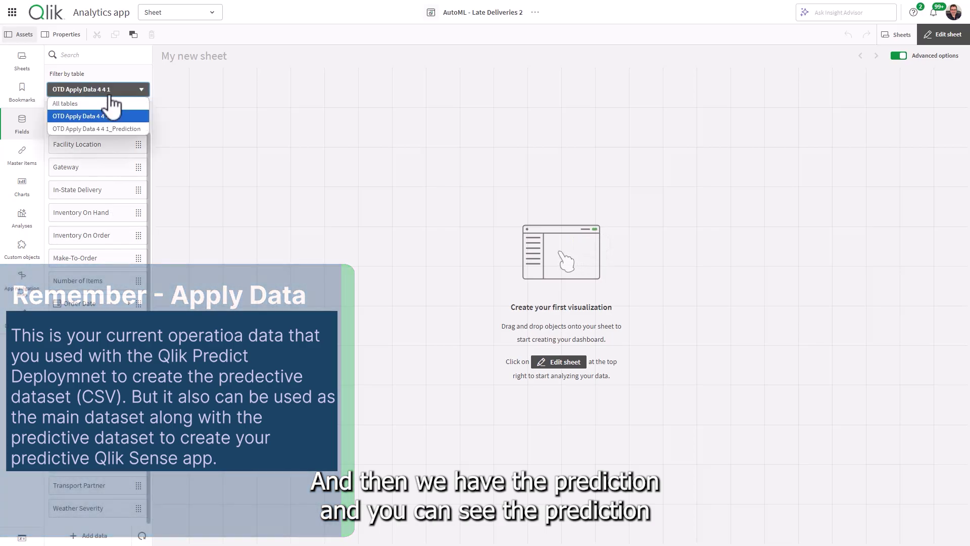
{"action": "left_click", "coordinate": [103, 129]}
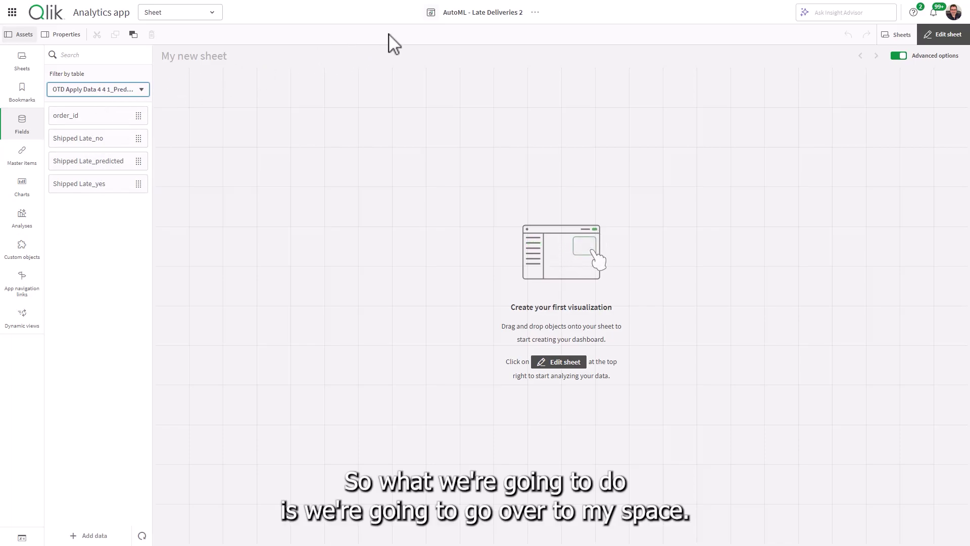
Go back through the catalog to the Late Delivery Predictions Only - Simple sheet of Late Deliveries - Predicted
{"action": "left_click", "coordinate": [12, 12]}
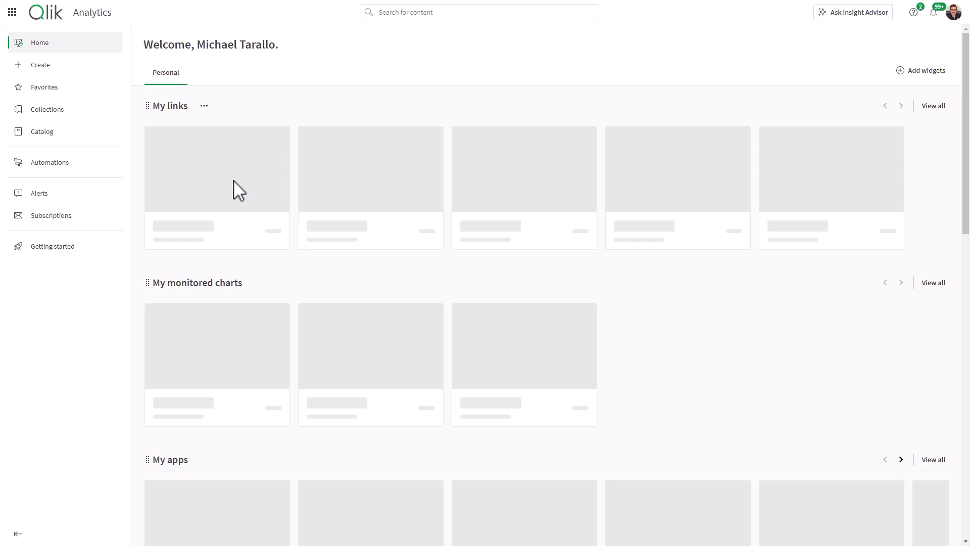
{"action": "left_click", "coordinate": [60, 132]}
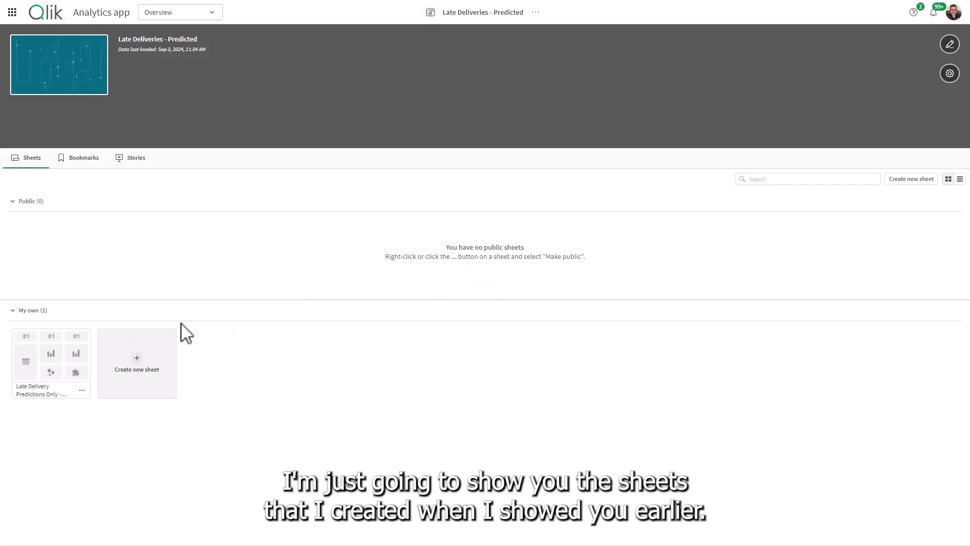
{"action": "left_click", "coordinate": [44, 364]}
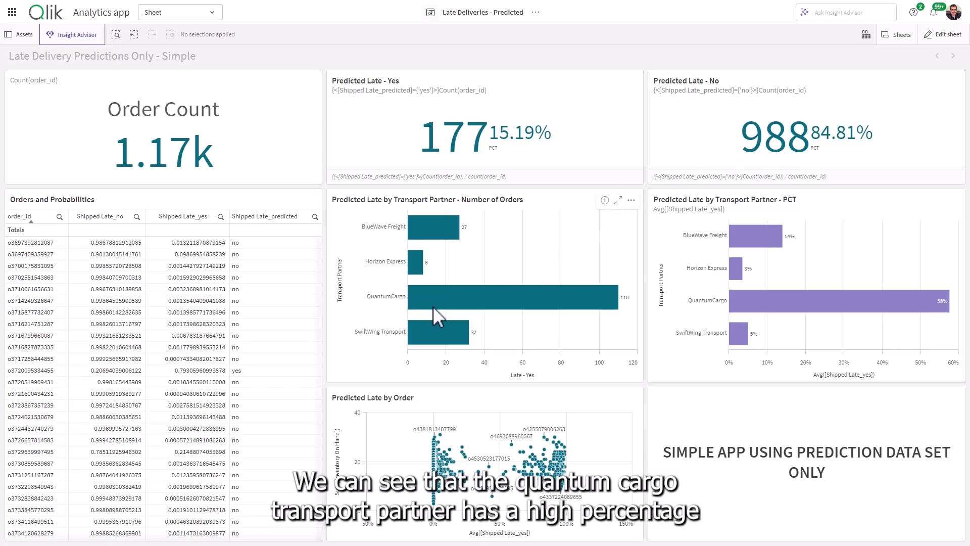
{"action": "mouse_move", "coordinate": [426, 305]}
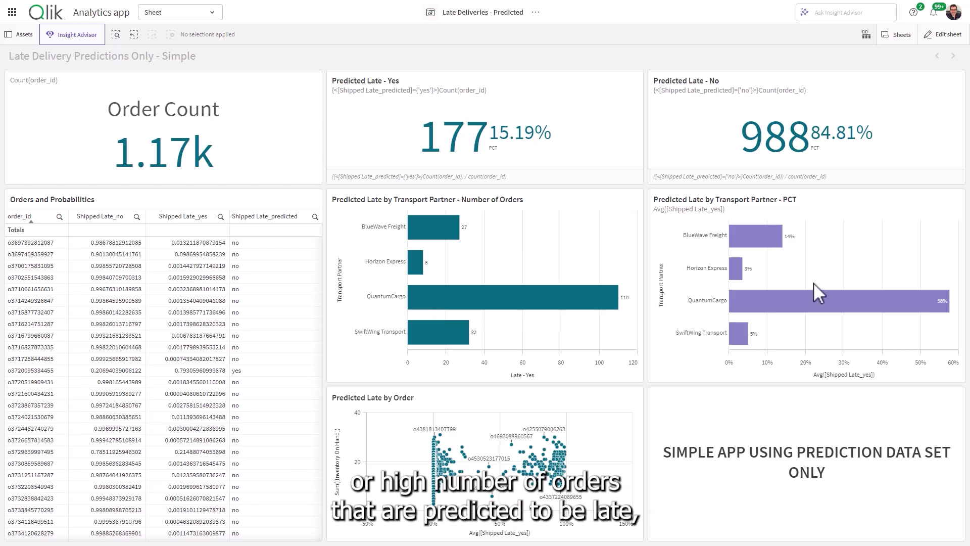
{"action": "mouse_move", "coordinate": [602, 301]}
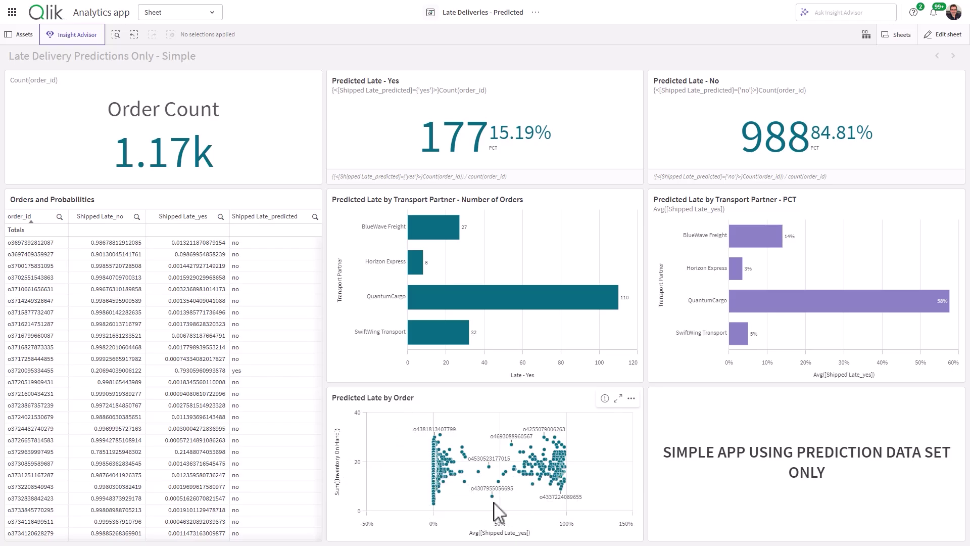
{"action": "mouse_move", "coordinate": [493, 498]}
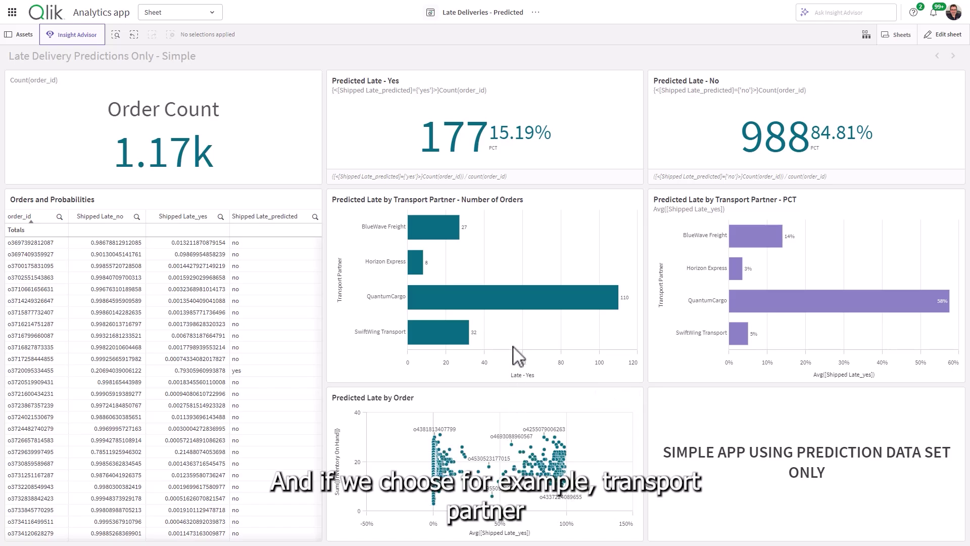
{"action": "left_click", "coordinate": [486, 295]}
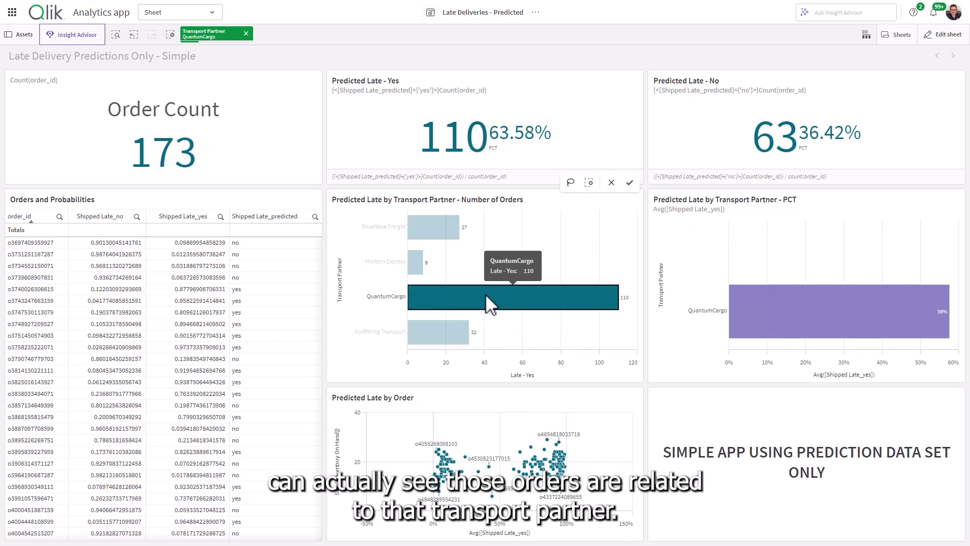
{"action": "left_click", "coordinate": [485, 294]}
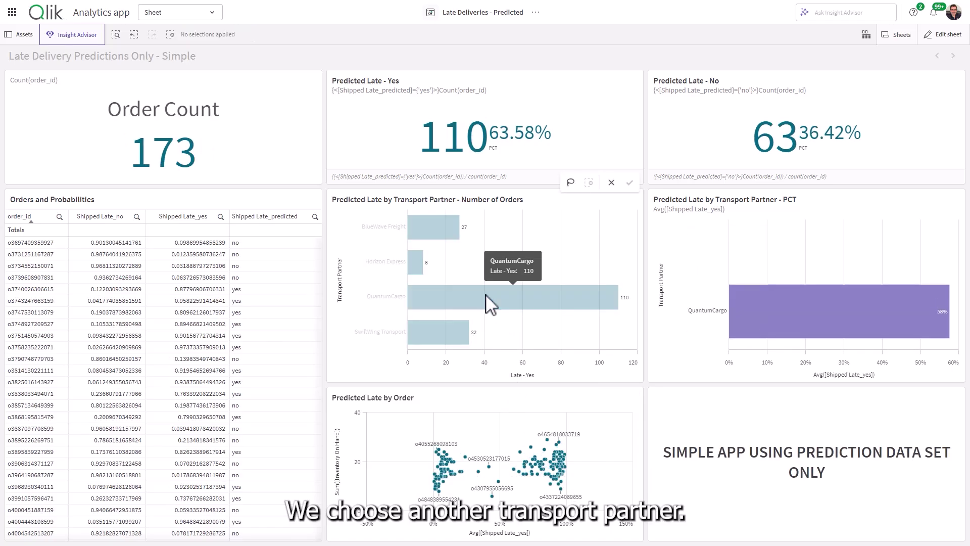
{"action": "left_click", "coordinate": [447, 228]}
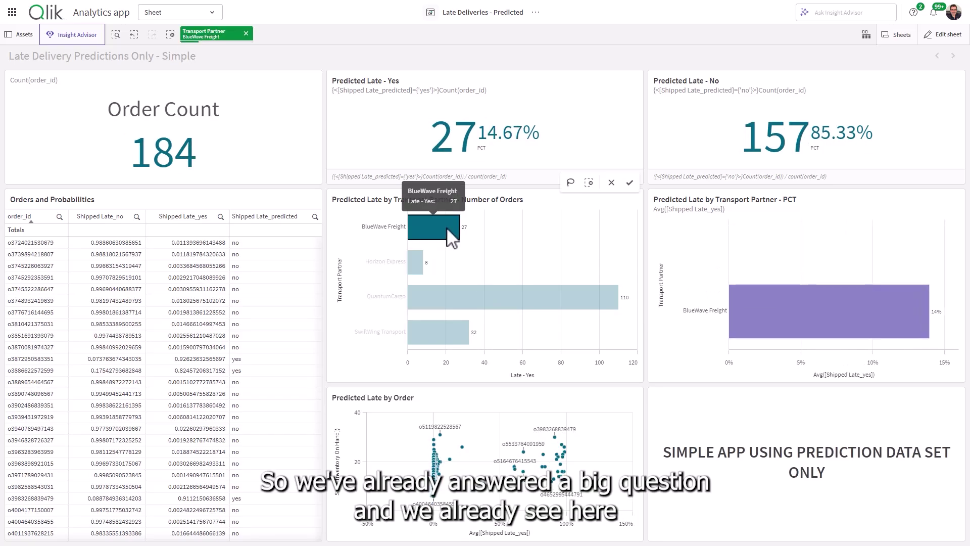
{"action": "left_click", "coordinate": [446, 227]}
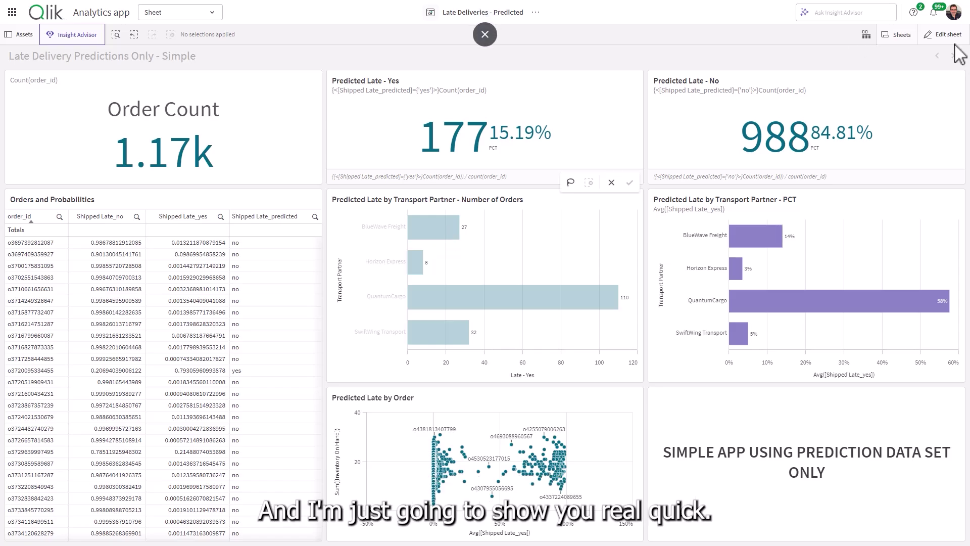
Open My new sheet from the sheet list in edit mode with the Charts panel showing
{"action": "left_click", "coordinate": [901, 38]}
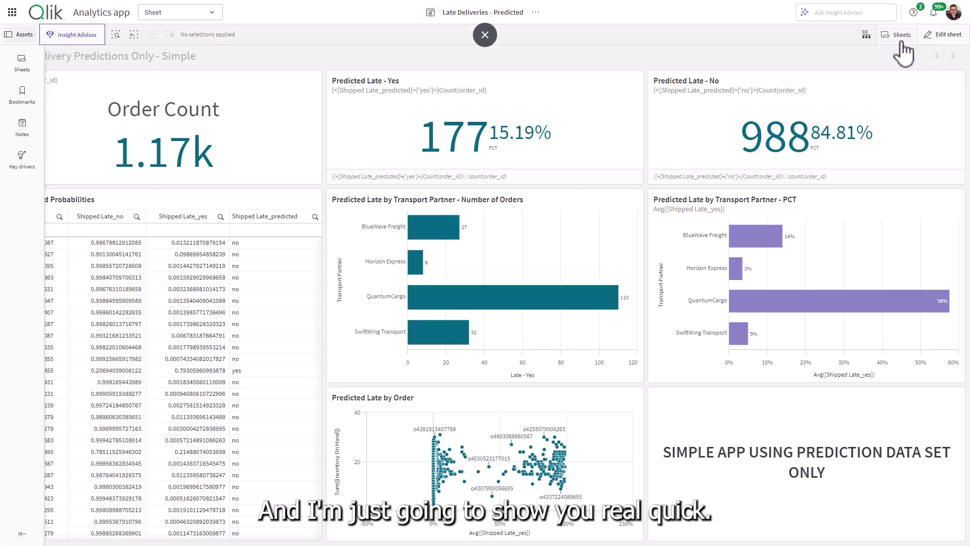
{"action": "left_click", "coordinate": [93, 230]}
{"action": "left_click", "coordinate": [93, 226]}
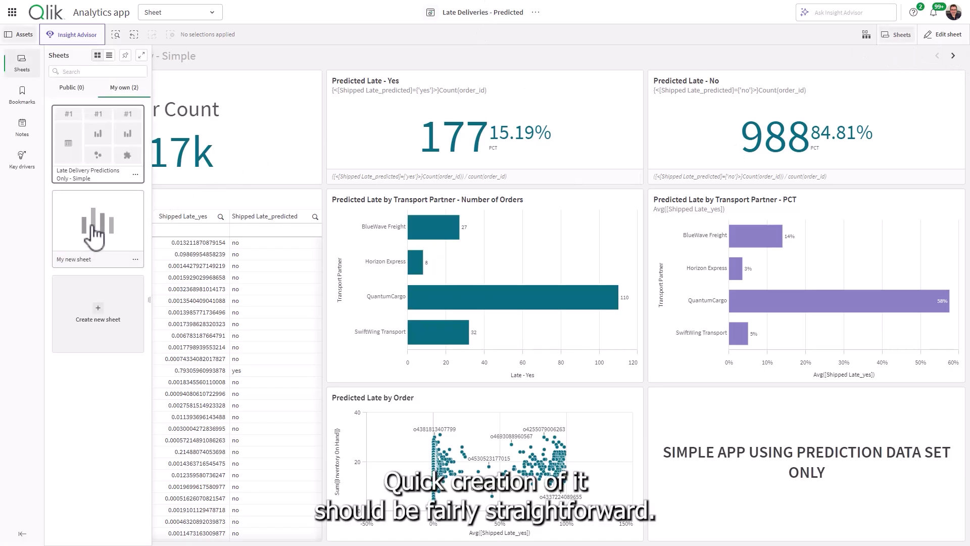
{"action": "left_click", "coordinate": [615, 347]}
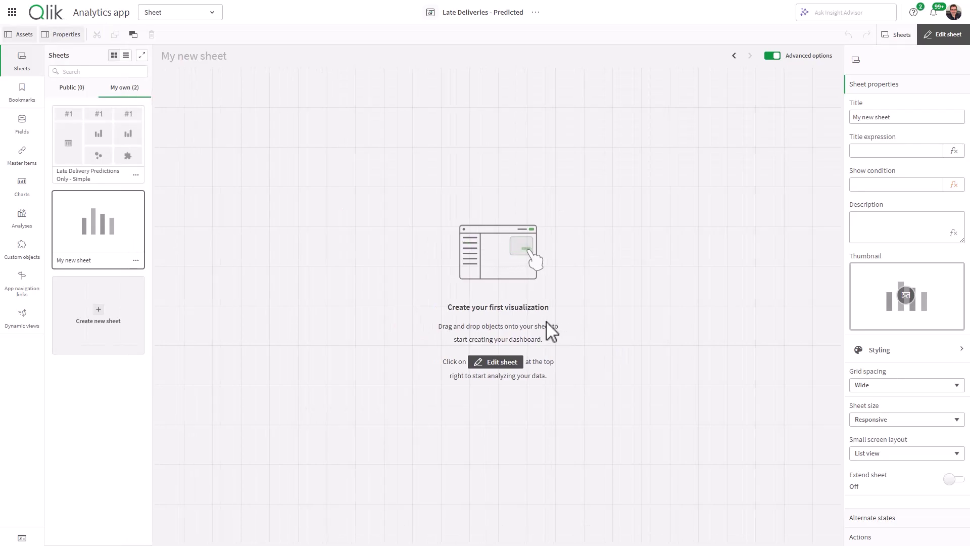
{"action": "left_click", "coordinate": [29, 199]}
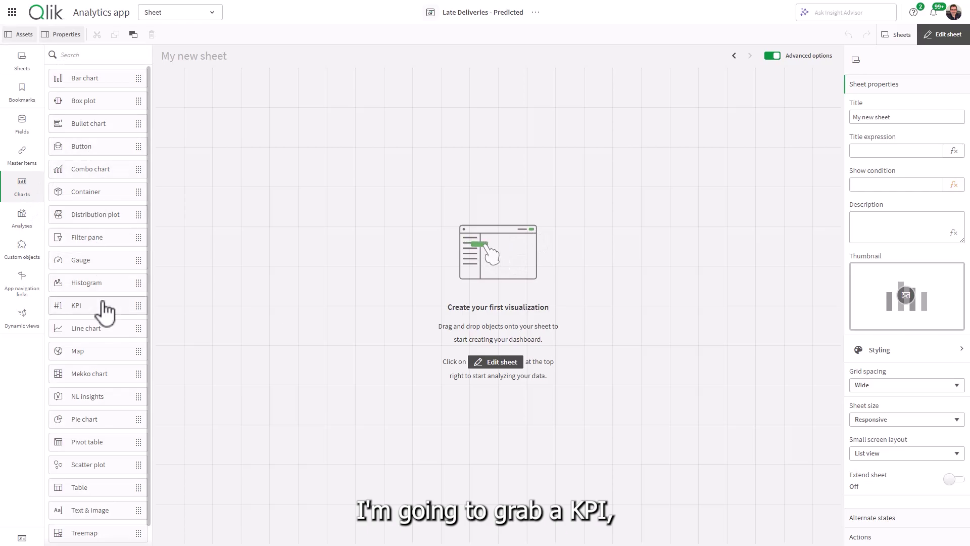
Add a Count(order_id) KPI, showing 1.17k, at the top-left and shrink it to a compact tile
{"action": "left_click_drag", "start_coordinate": [103, 305], "coordinate": [275, 173]}
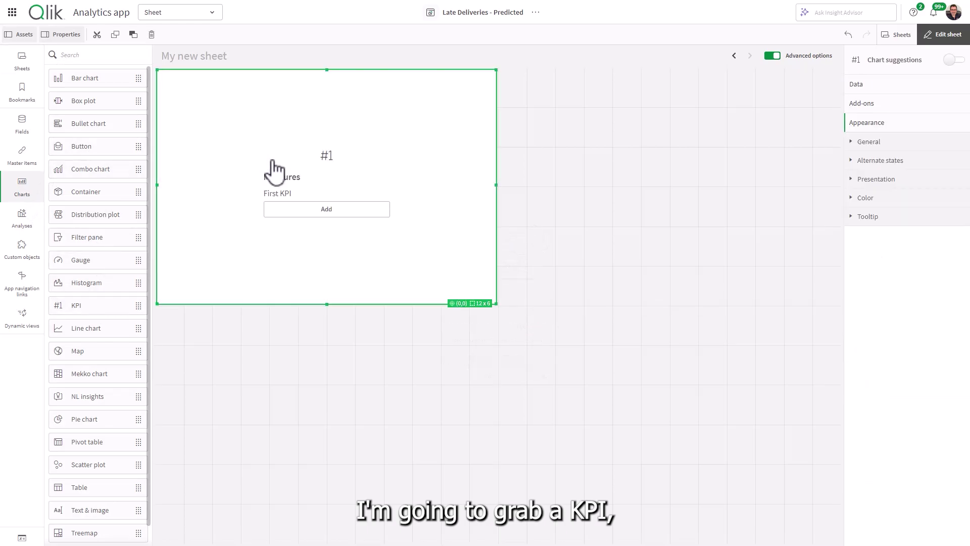
{"action": "left_click", "coordinate": [336, 209]}
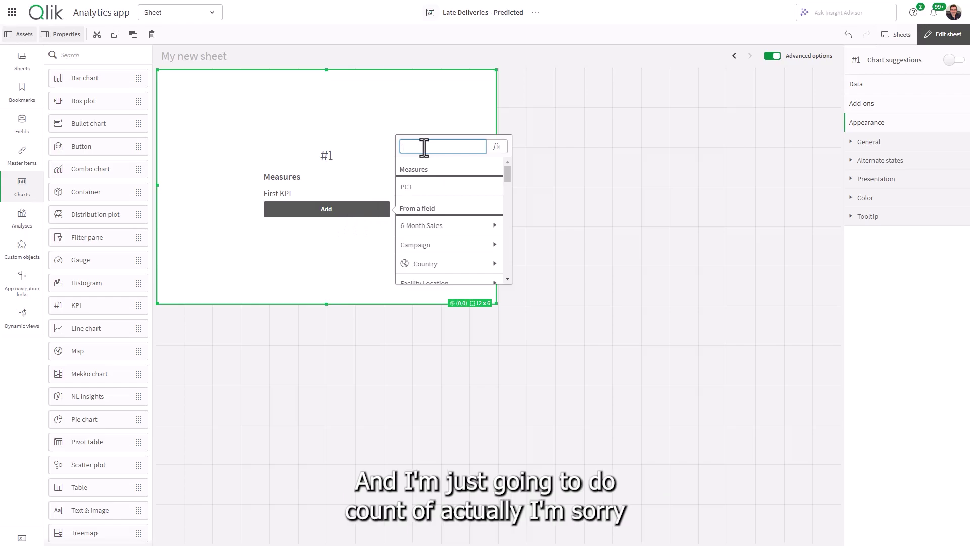
{"action": "type", "text": "count"}
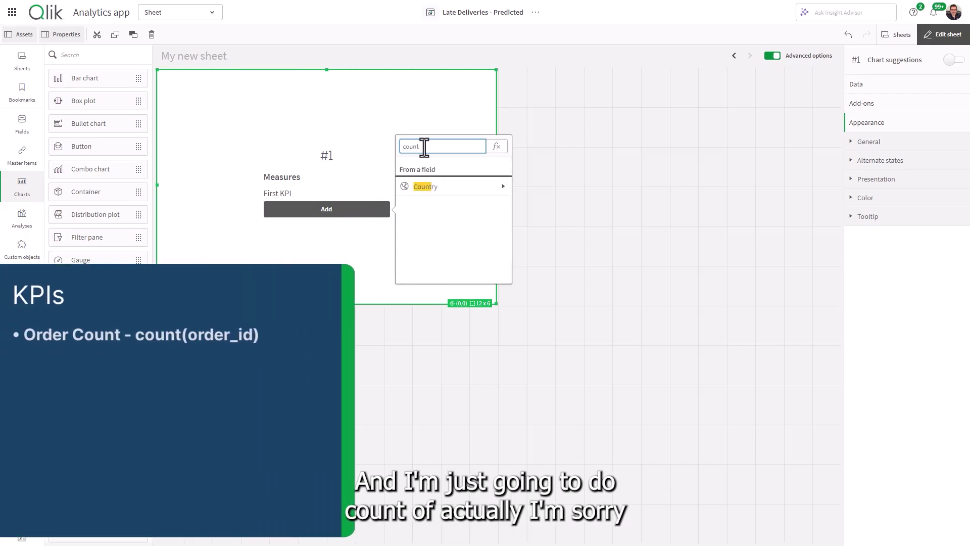
{"action": "key", "text": "BackSpace"}
{"action": "key", "text": "BackSpace"}
{"action": "key", "text": "BackSpace"}
{"action": "type", "text": "ord"}
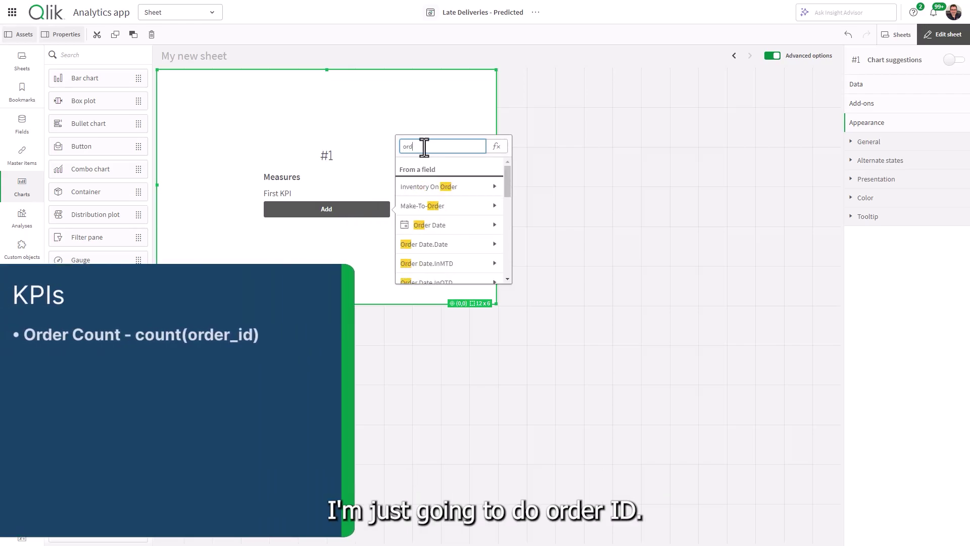
{"action": "type", "text": "er_id"}
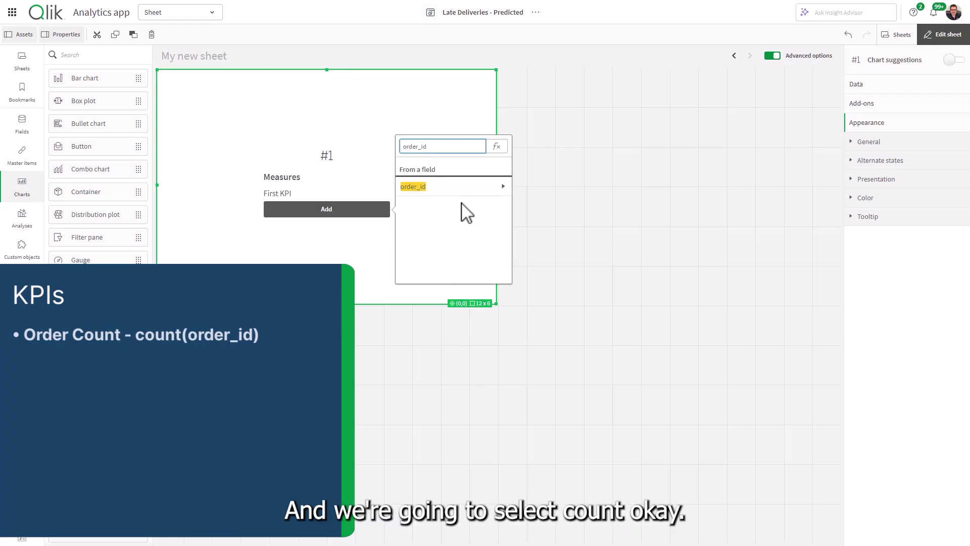
{"action": "left_click", "coordinate": [468, 188]}
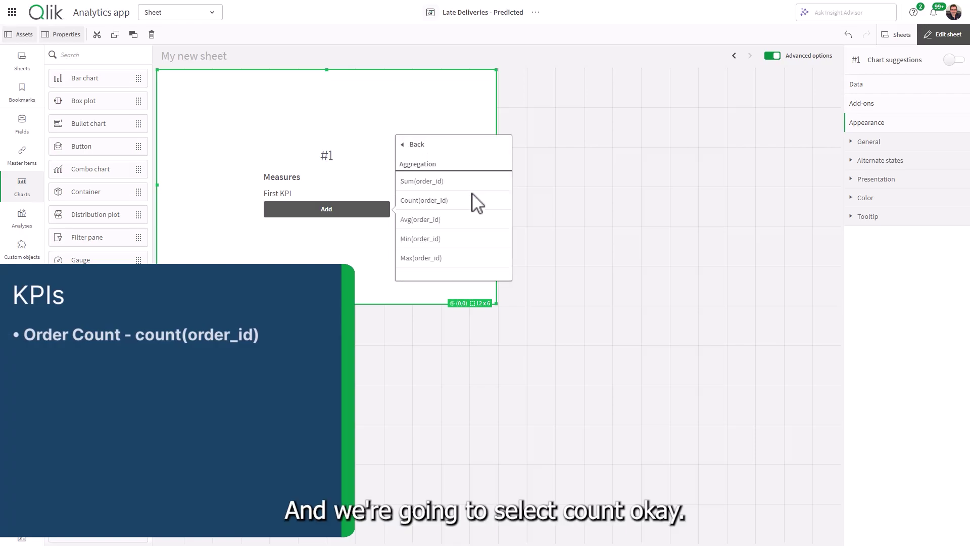
{"action": "left_click", "coordinate": [463, 201]}
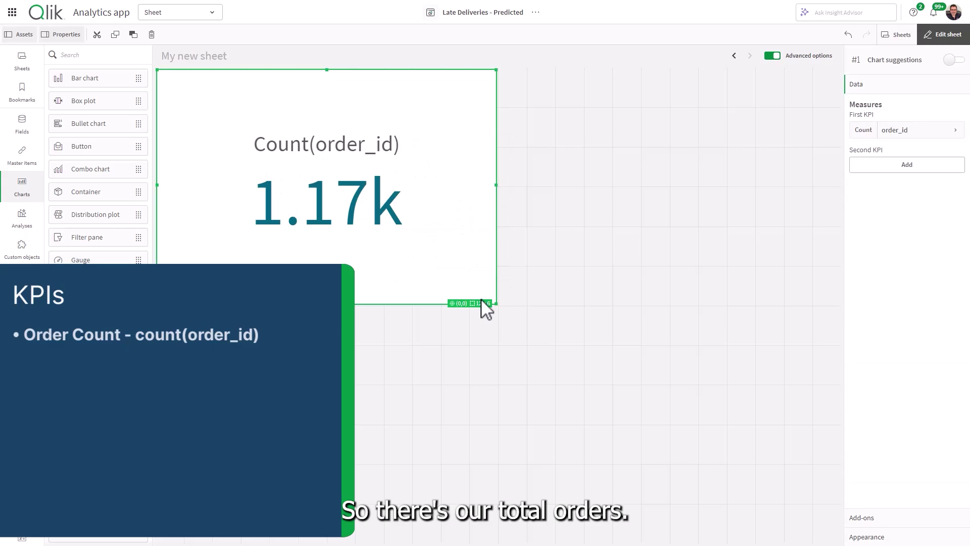
{"action": "left_click_drag", "start_coordinate": [493, 299], "coordinate": [372, 174]}
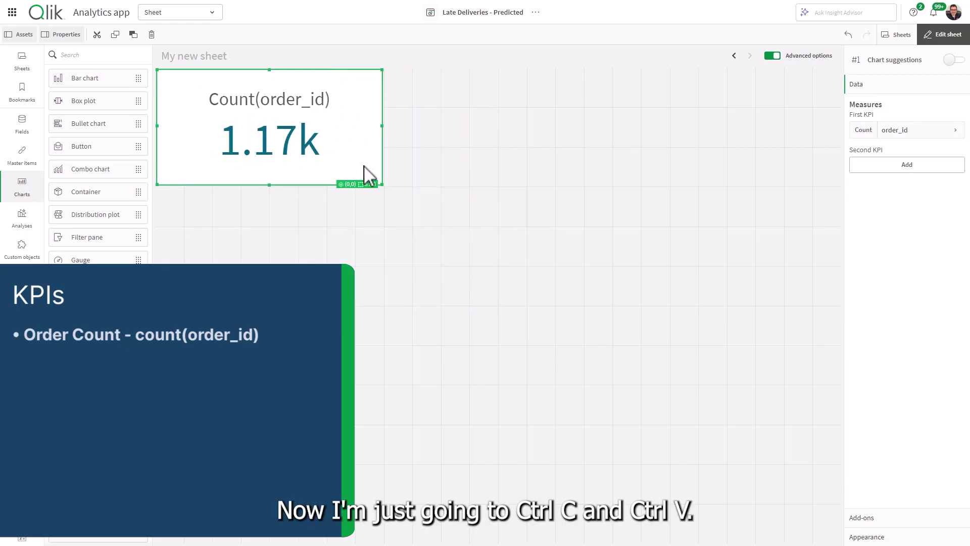
Duplicate the order count KPI on the sheet
{"action": "key", "text": "ctrl+c"}
{"action": "left_click", "coordinate": [418, 171]}
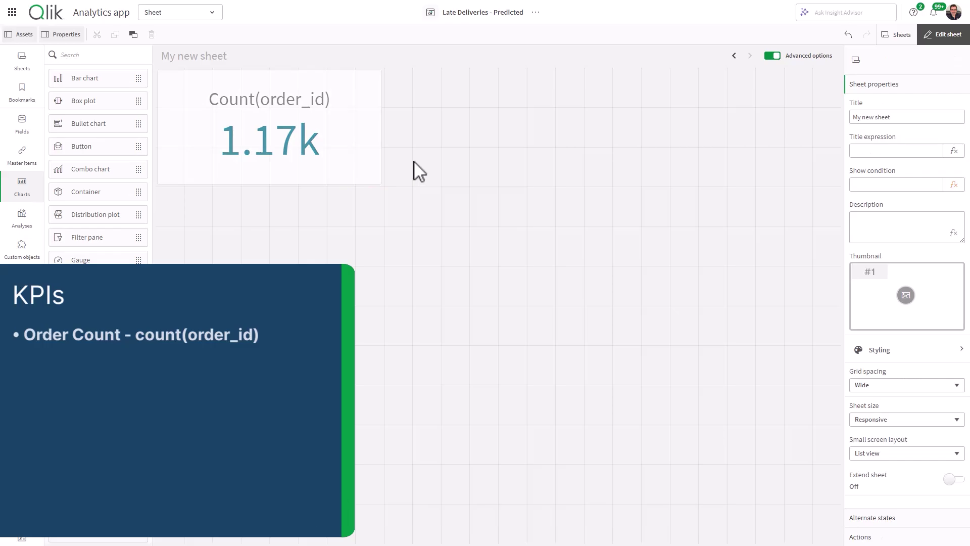
{"action": "key", "text": "ctrl+v"}
Restrict the copy's measure with {<[Shipped Late_predicted]={'yes'}>}, showing 177, and move it beside the first KPI
{"action": "left_click", "coordinate": [896, 129]}
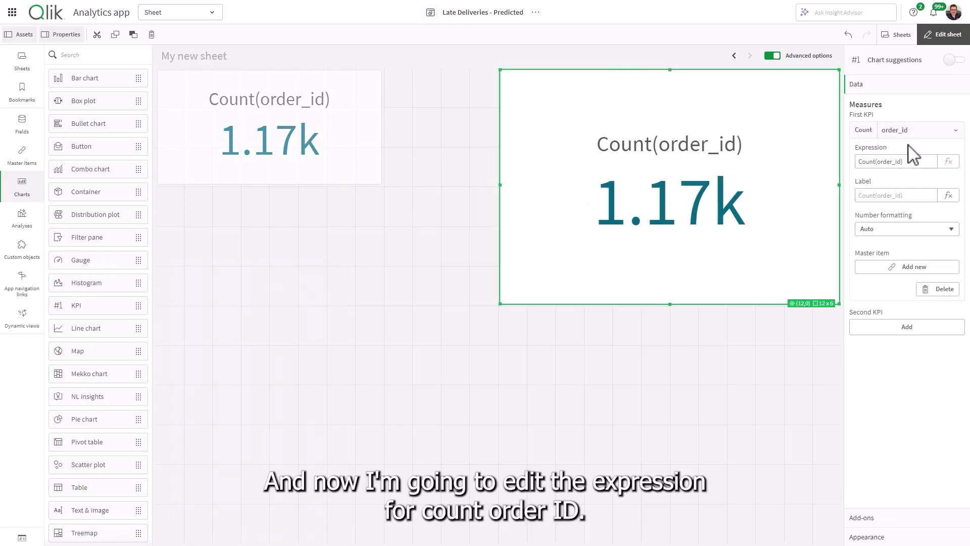
{"action": "left_click", "coordinate": [942, 162]}
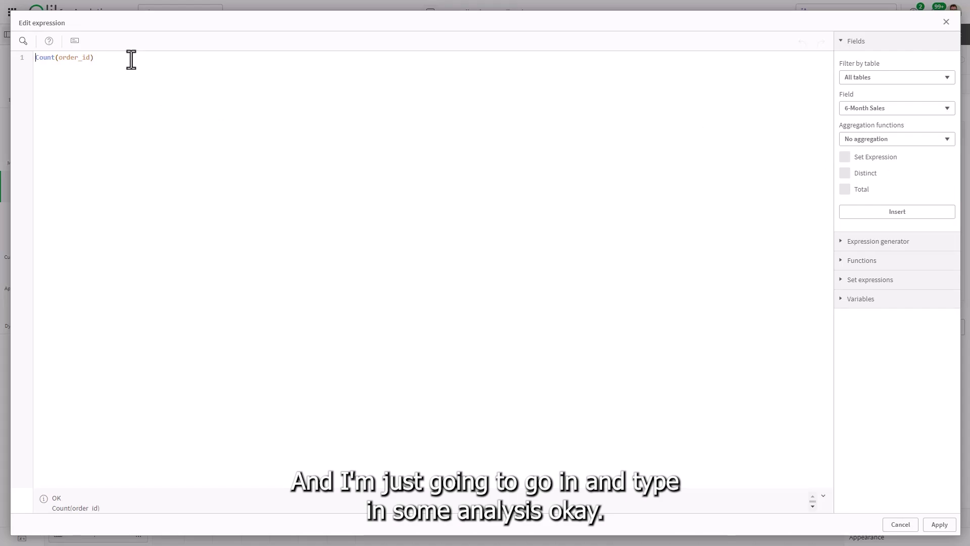
{"action": "type", "text": "{}"}
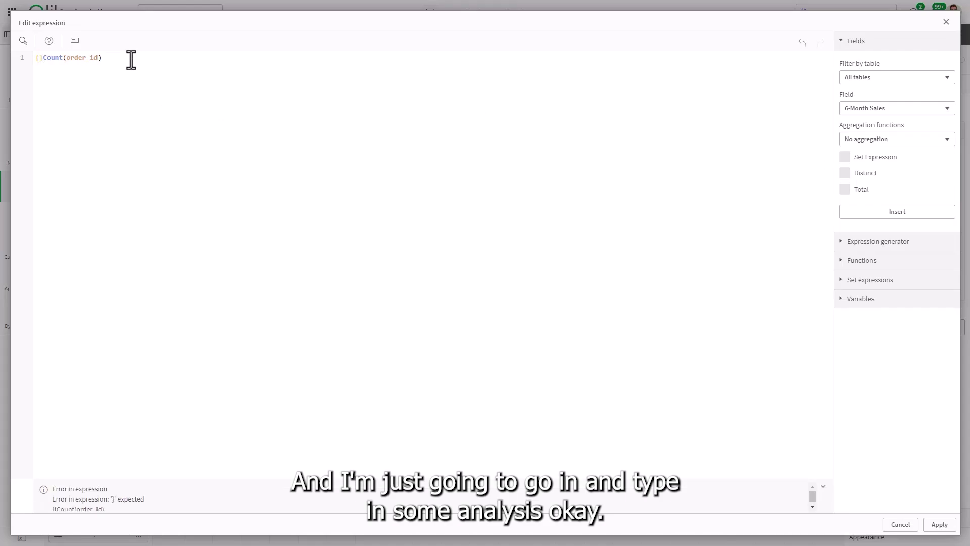
{"action": "type", "text": "<>"}
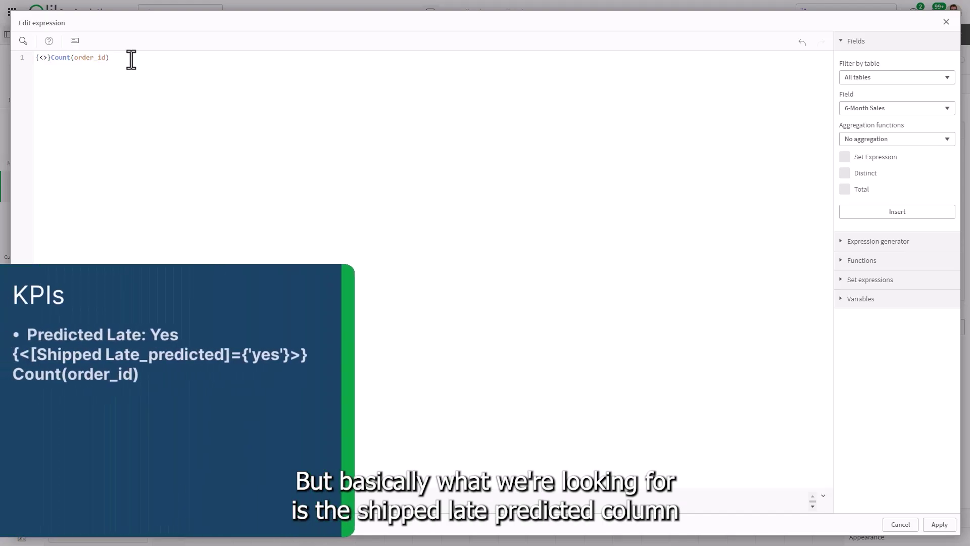
{"action": "type", "text": "sh"}
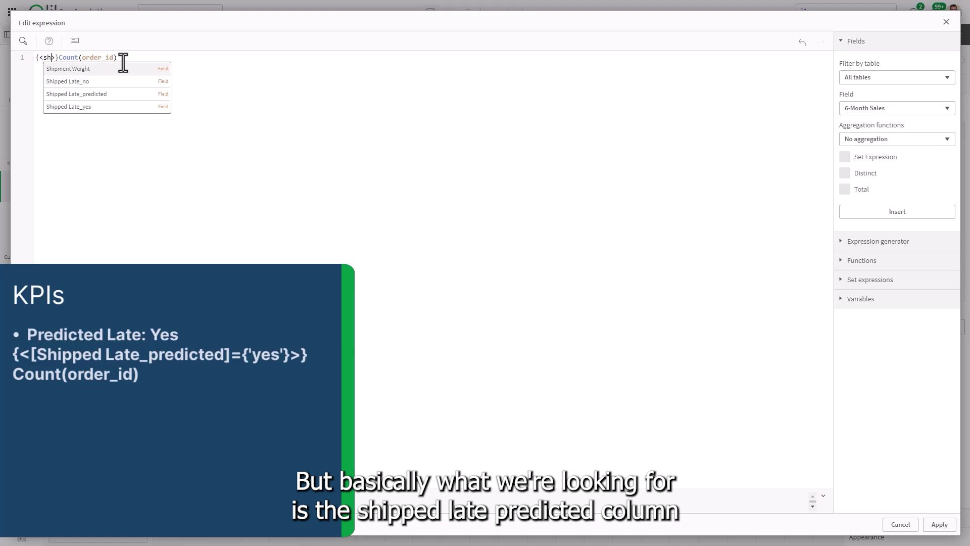
{"action": "left_click", "coordinate": [111, 100]}
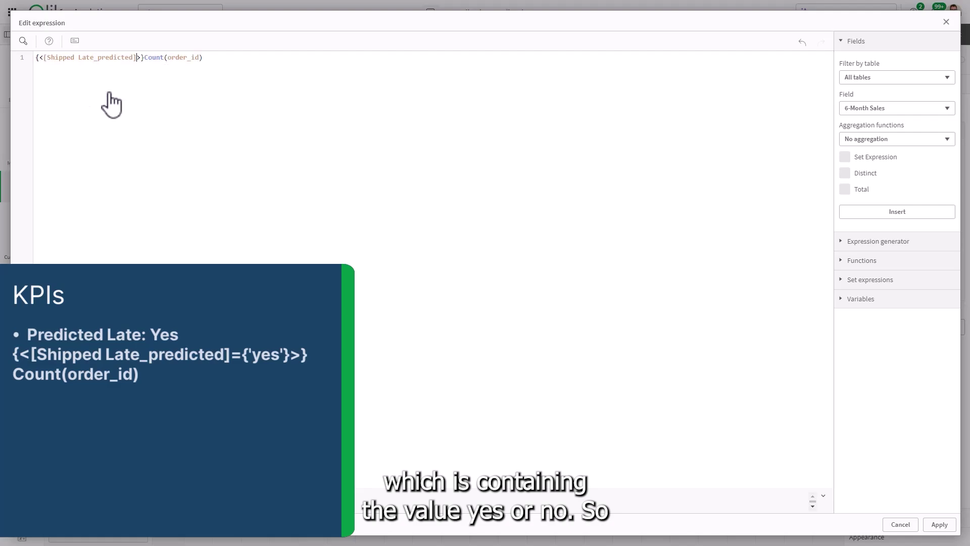
{"action": "type", "text": "={"}
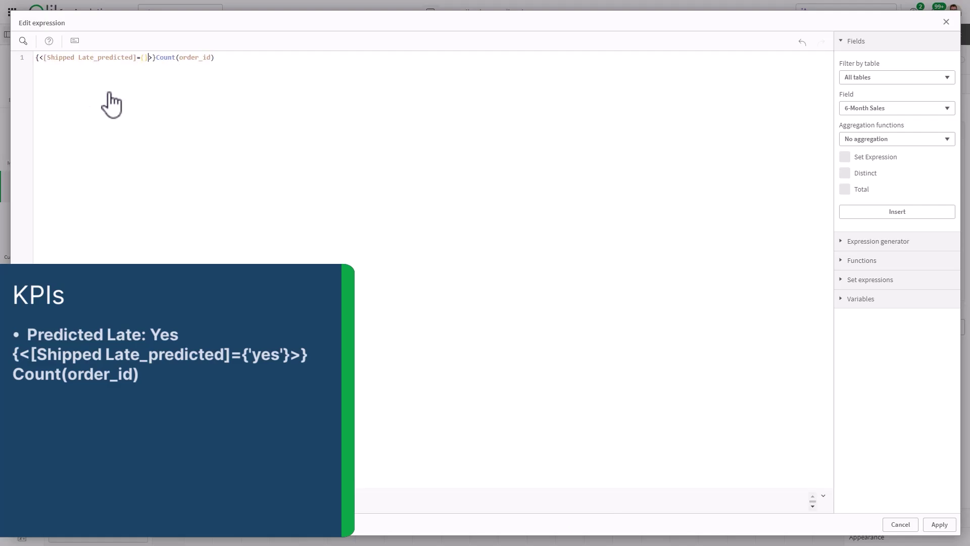
{"action": "type", "text": "''yes"}
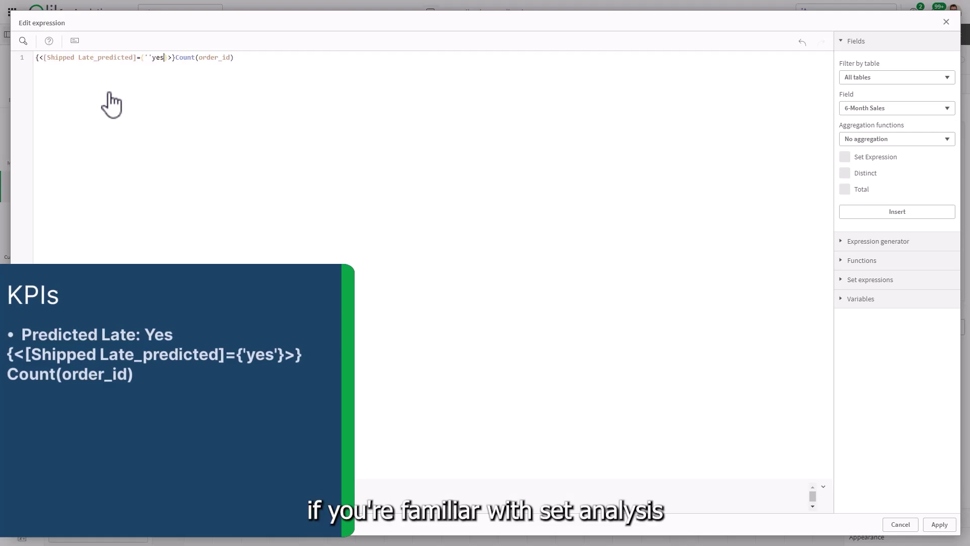
{"action": "type", "text": "'"}
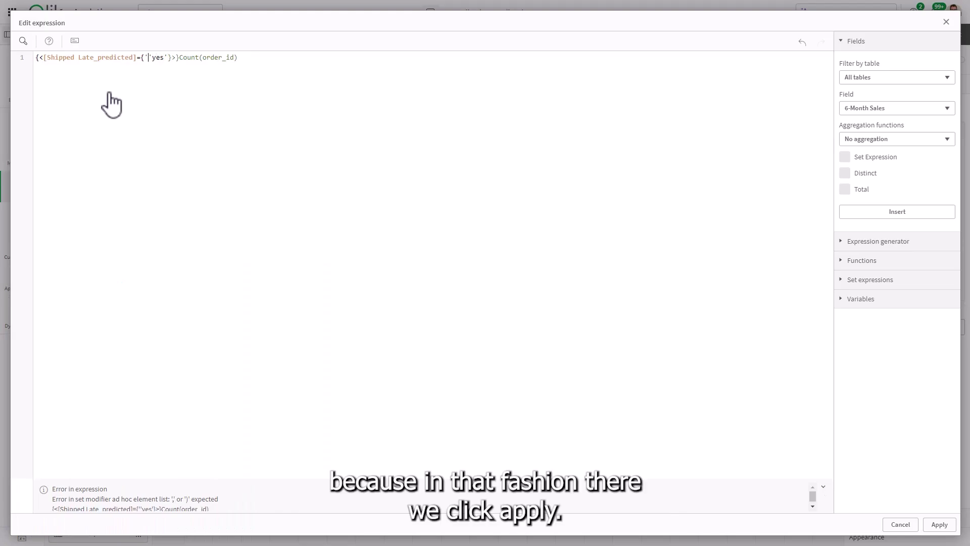
{"action": "key", "text": "Left"}
{"action": "key", "text": "Left"}
{"action": "key", "text": "BackSpace"}
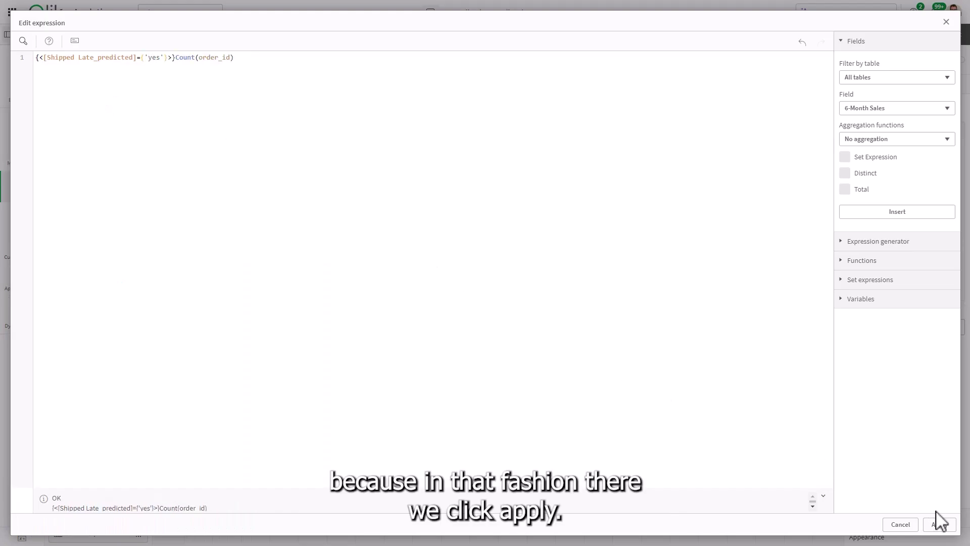
{"action": "left_click", "coordinate": [939, 524]}
{"action": "left_click_drag", "start_coordinate": [672, 230], "coordinate": [576, 141]}
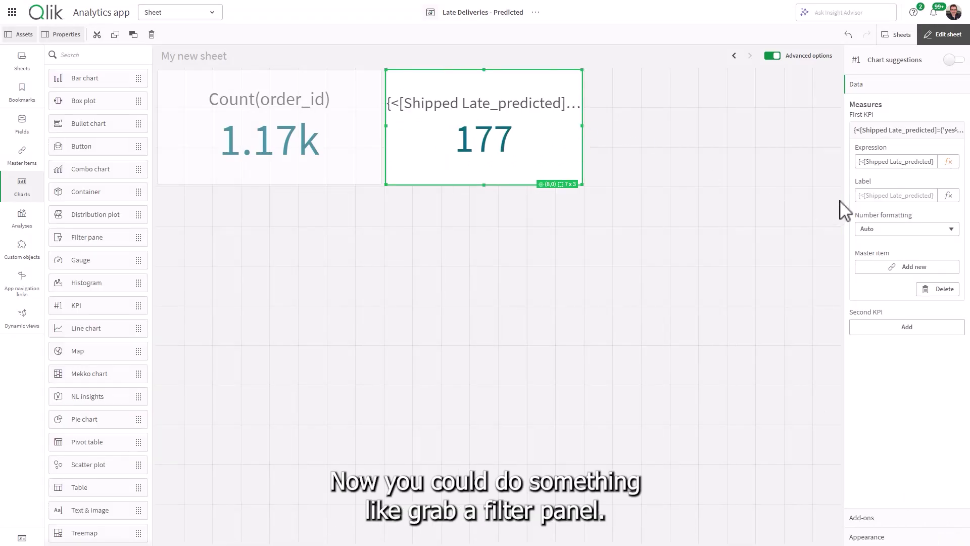
Drag Shipped Late_predicted from the prediction table below the KPIs as a filter pane
{"action": "left_click", "coordinate": [460, 263]}
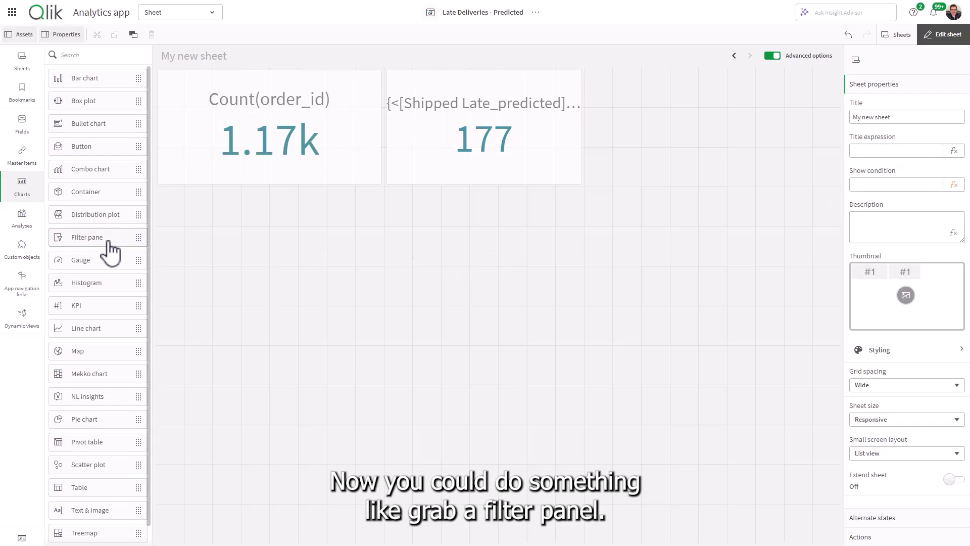
{"action": "left_click", "coordinate": [23, 124]}
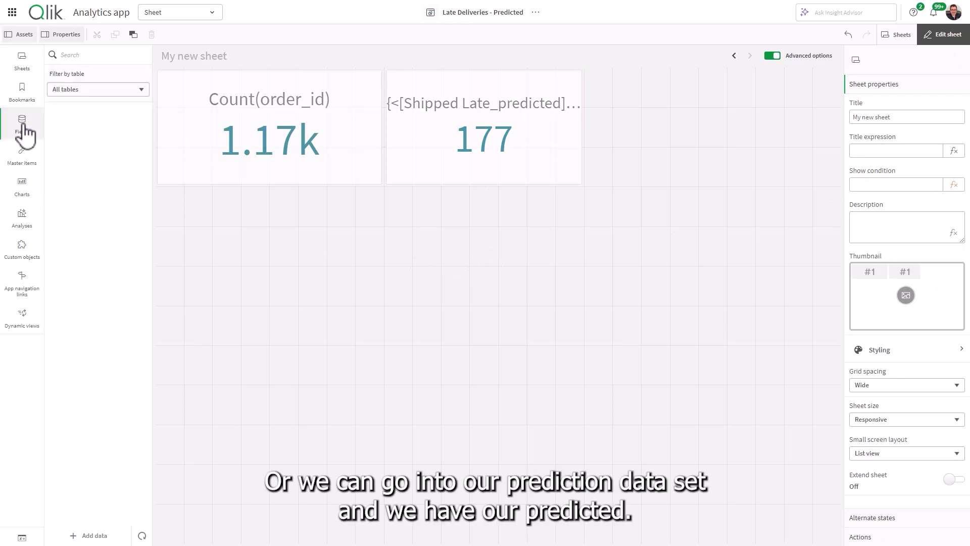
{"action": "left_click", "coordinate": [85, 91]}
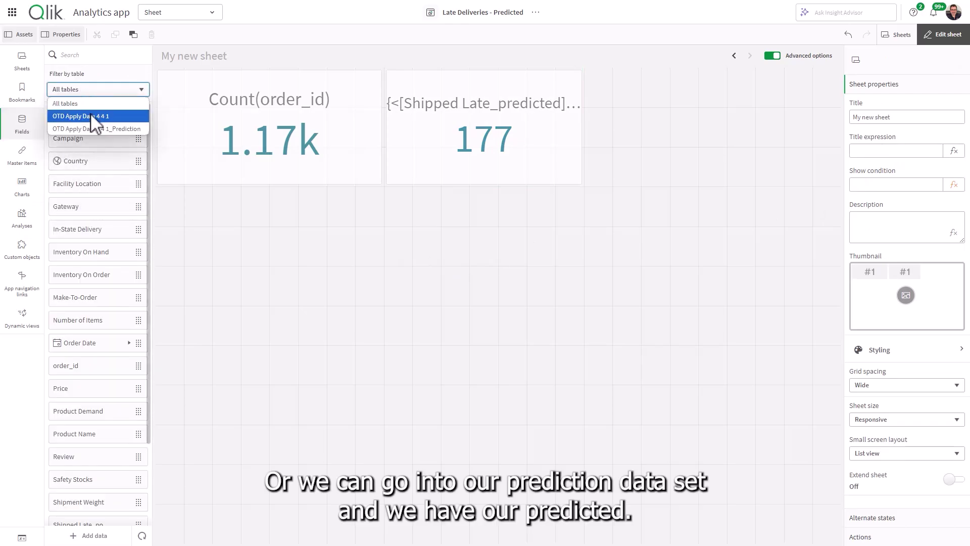
{"action": "left_click", "coordinate": [96, 125]}
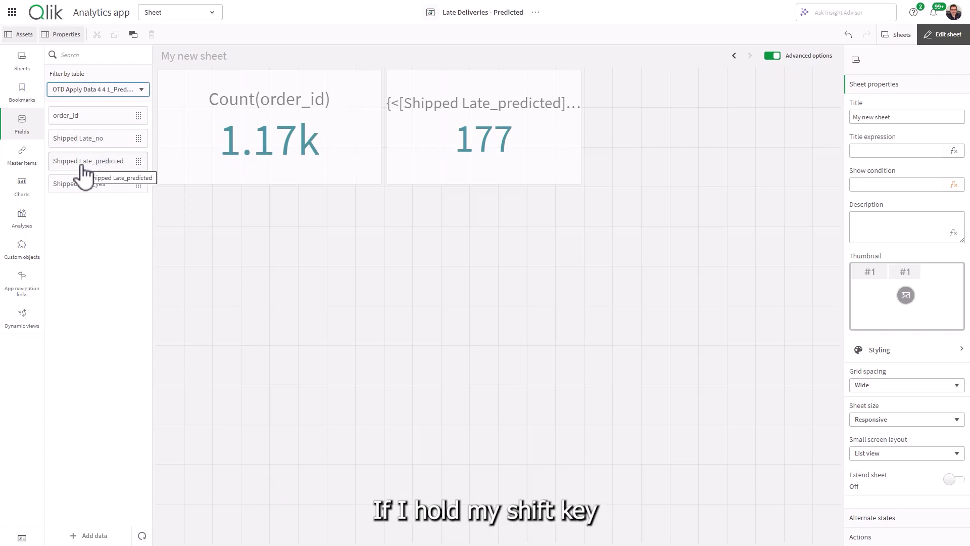
{"action": "left_click_drag", "start_coordinate": [80, 173], "coordinate": [282, 330]}
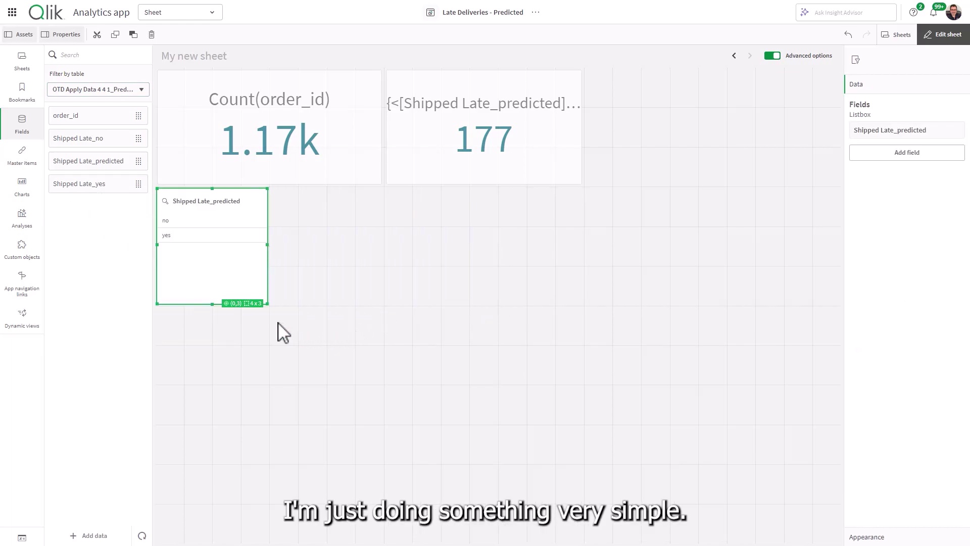
{"action": "left_click", "coordinate": [314, 283]}
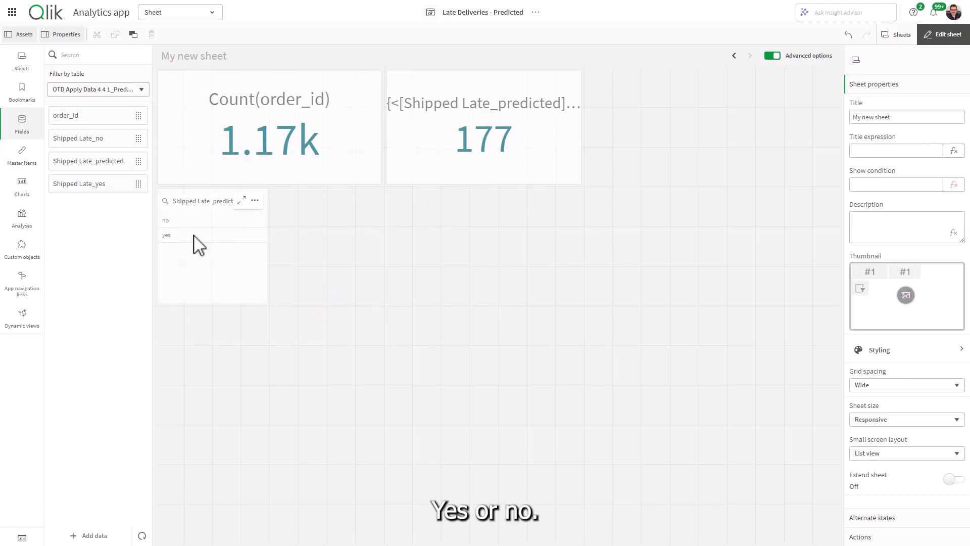
Filter Shipped Late_predicted to 'no' so the order count drops to 988, then resume editing
{"action": "left_click", "coordinate": [943, 35]}
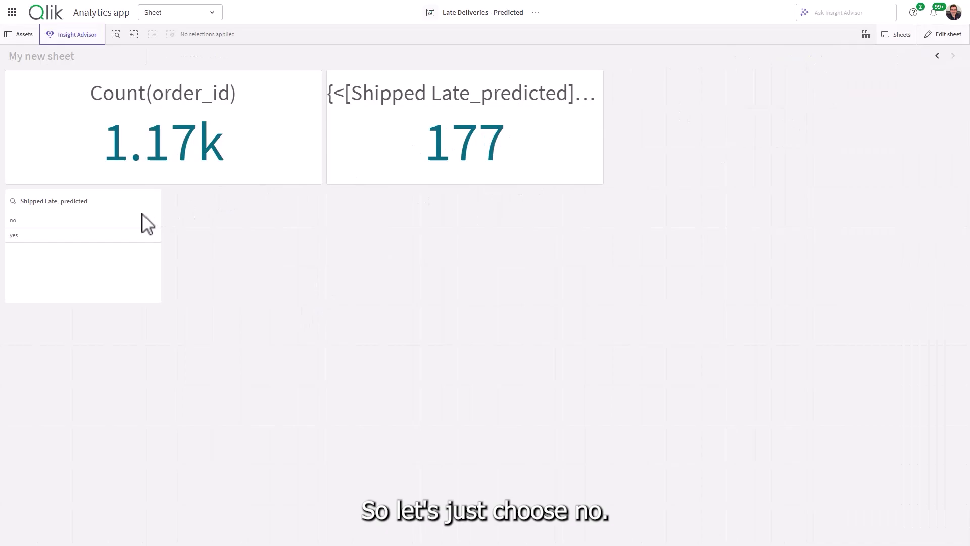
{"action": "left_click", "coordinate": [87, 222]}
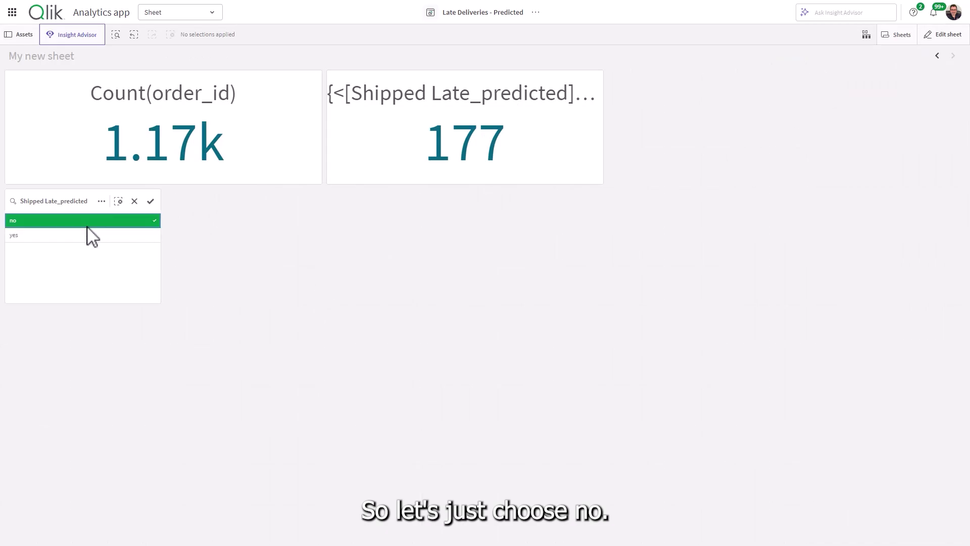
{"action": "left_click", "coordinate": [151, 201]}
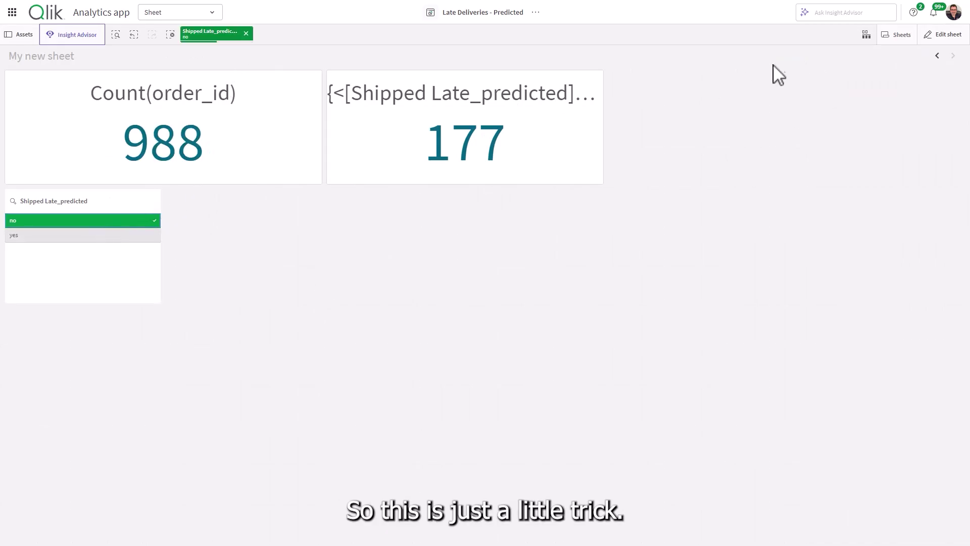
{"action": "left_click", "coordinate": [954, 35]}
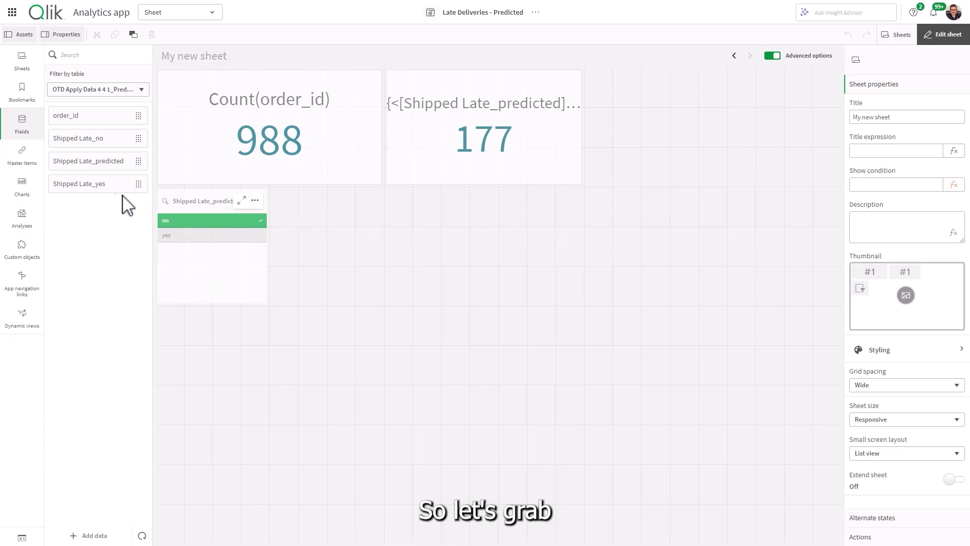
Paste a copy of the 177 predicted-late KPI and place it beside the filter pane
{"action": "left_click", "coordinate": [438, 158]}
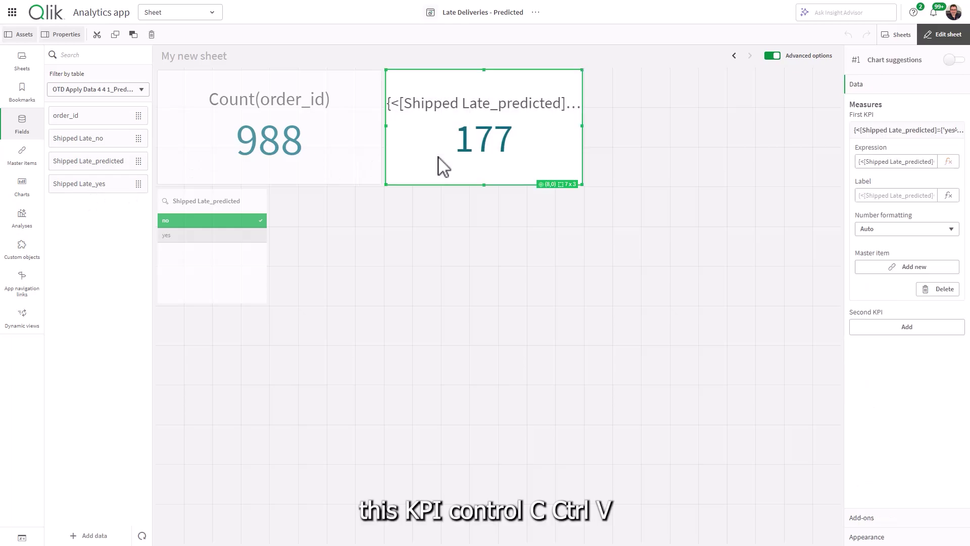
{"action": "left_click", "coordinate": [461, 222]}
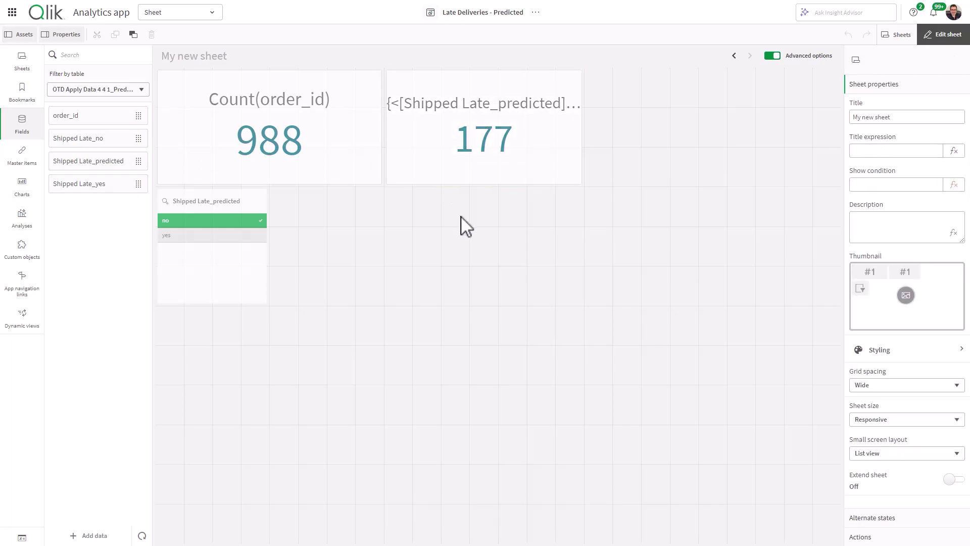
{"action": "key", "text": "ctrl+v"}
{"action": "left_click_drag", "start_coordinate": [433, 320], "coordinate": [579, 260]}
{"action": "left_click", "coordinate": [500, 252]}
{"action": "left_click", "coordinate": [495, 242]}
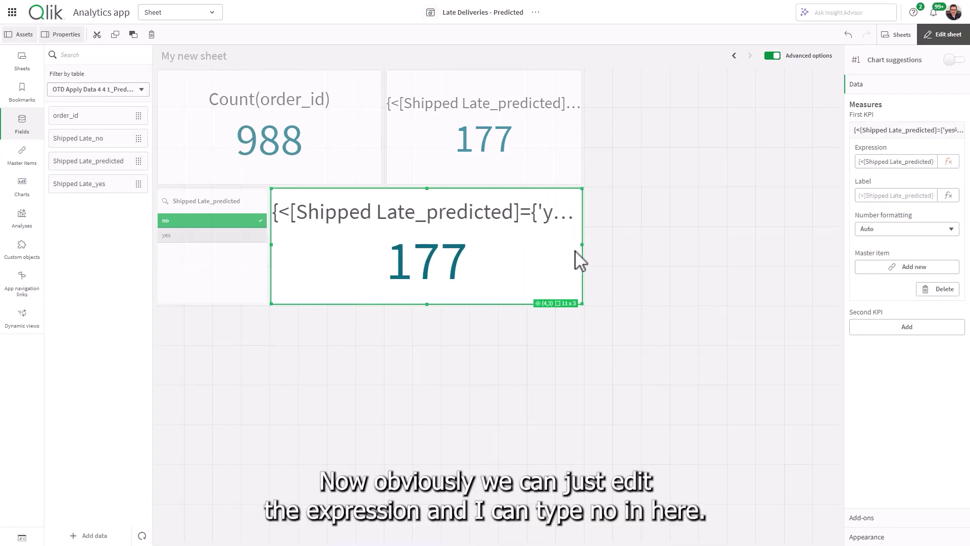
Rebuild the copied KPI's measure as {<[Shipped Late_predicted]={'no'}>}Count(order_id) from the current selections
{"action": "left_click", "coordinate": [949, 162]}
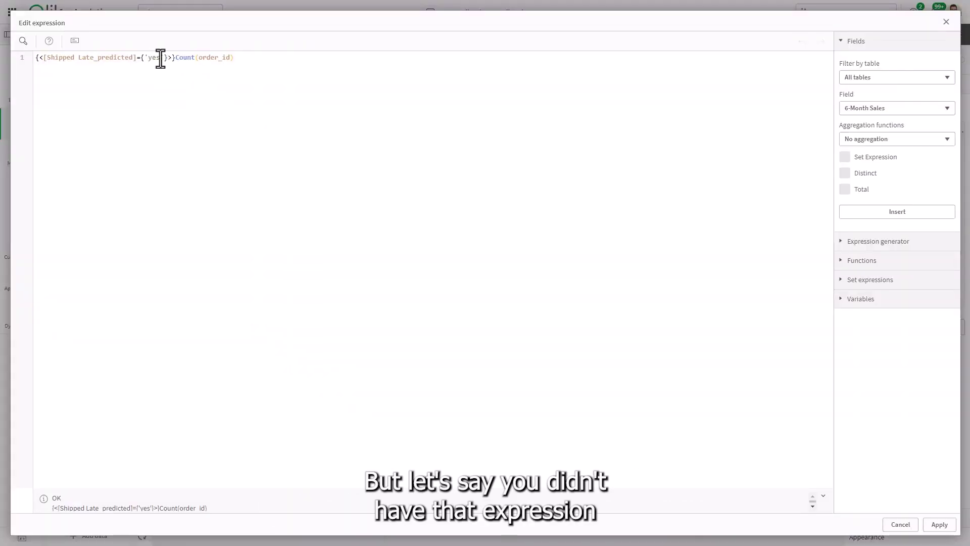
{"action": "left_click_drag", "start_coordinate": [175, 57], "coordinate": [5, 54]}
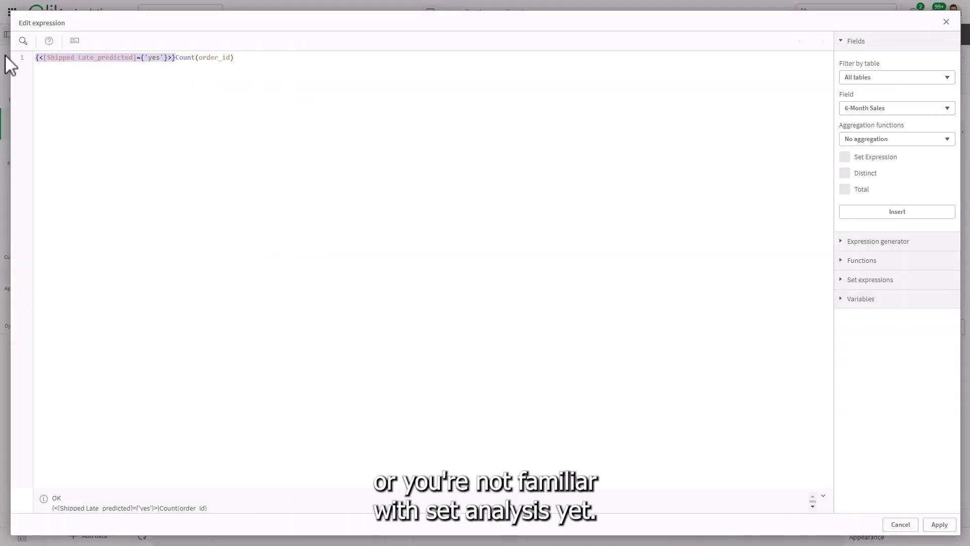
{"action": "key", "text": "BackSpace"}
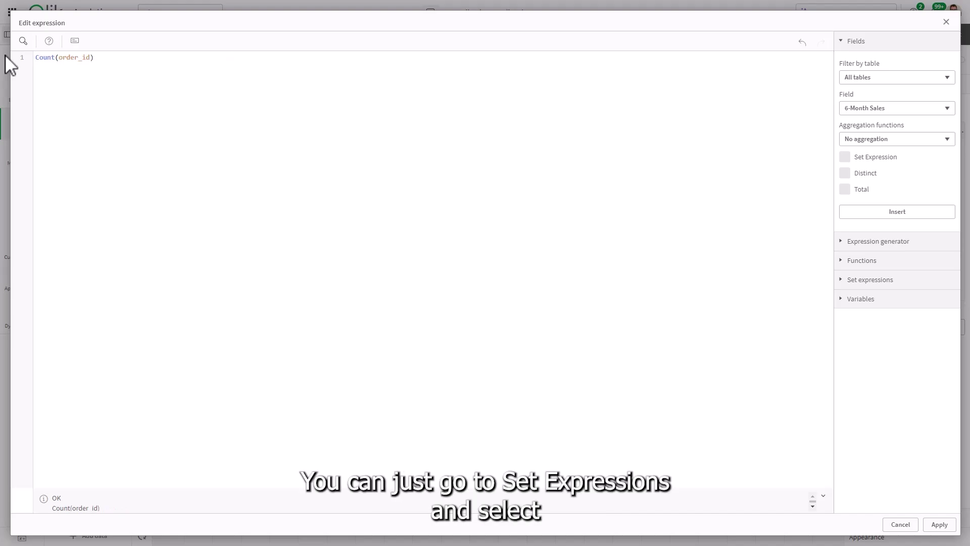
{"action": "left_click", "coordinate": [849, 280]}
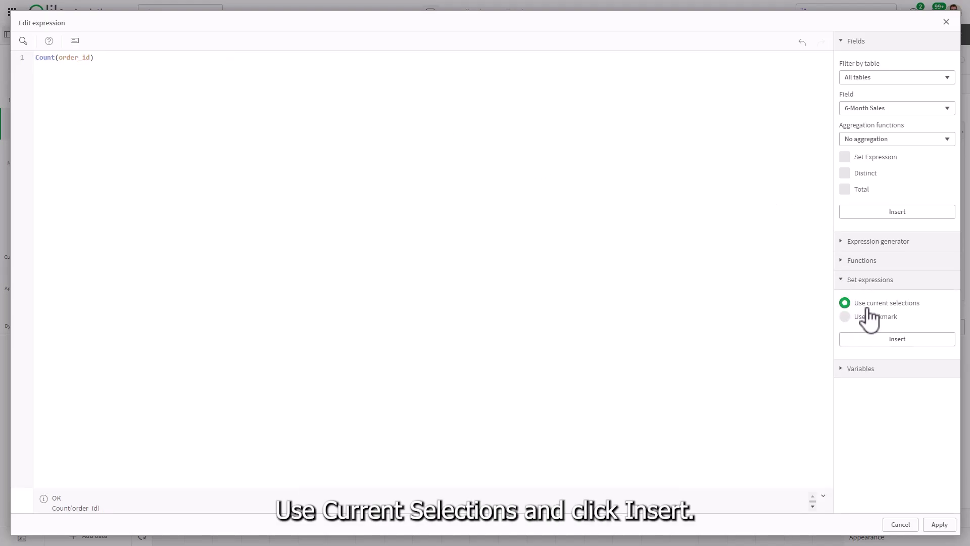
{"action": "left_click", "coordinate": [884, 339]}
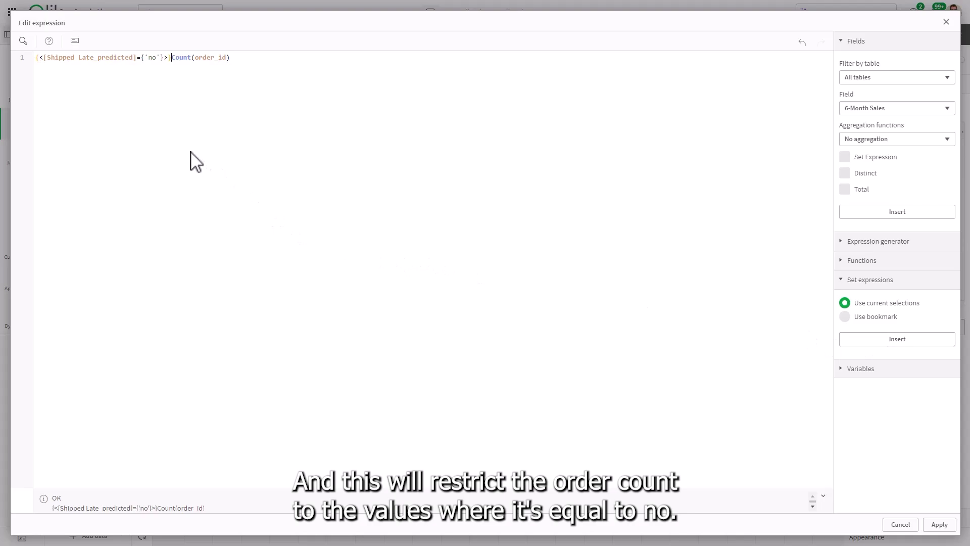
Apply the new expression and clear the Shipped Late_predicted selection, then resume editing
{"action": "left_click", "coordinate": [939, 526]}
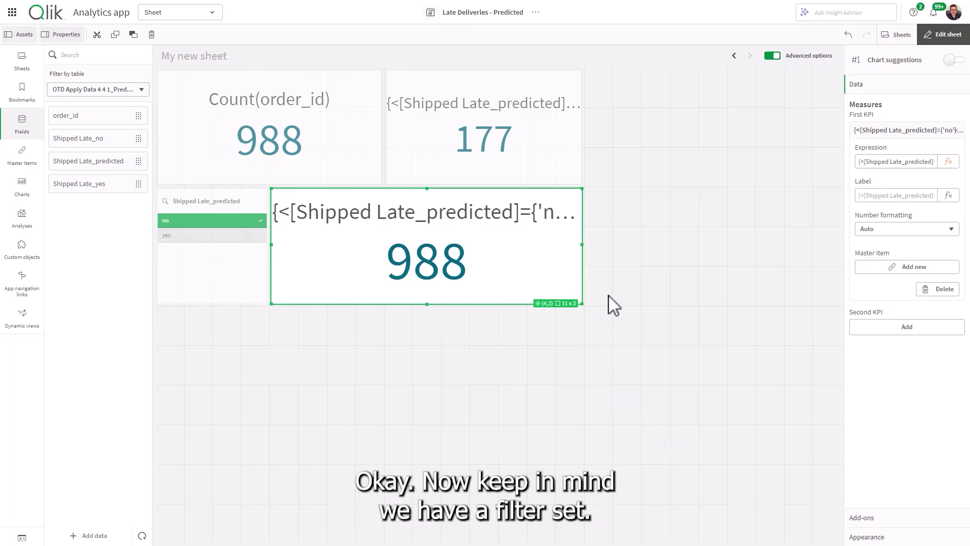
{"action": "left_click", "coordinate": [945, 36]}
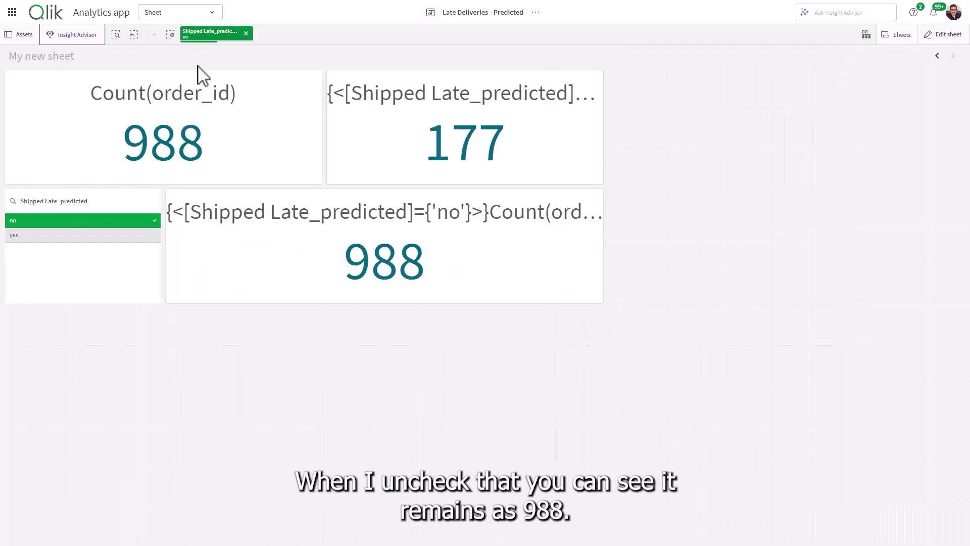
{"action": "left_click", "coordinate": [247, 33]}
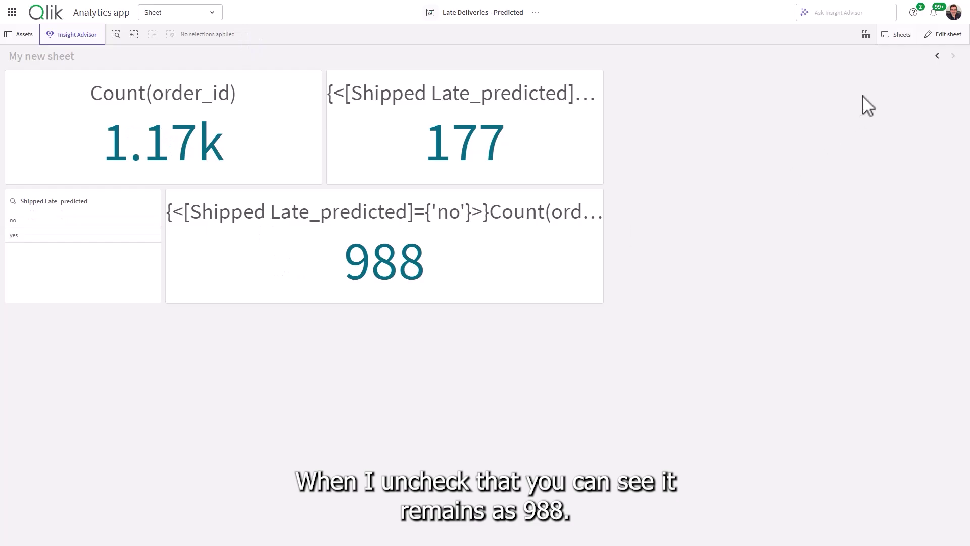
{"action": "left_click", "coordinate": [944, 36]}
Move the 988 KPI into the top row beside the 177 KPI, sized about 9x3
{"action": "left_click_drag", "start_coordinate": [516, 222], "coordinate": [629, 139]}
{"action": "left_click_drag", "start_coordinate": [712, 305], "coordinate": [703, 173]}
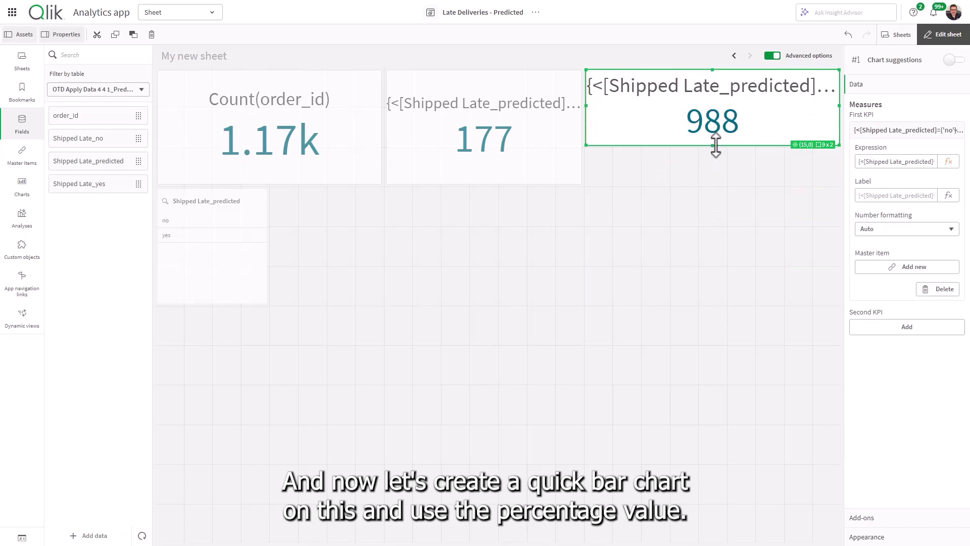
{"action": "left_click_drag", "start_coordinate": [713, 147], "coordinate": [714, 177]}
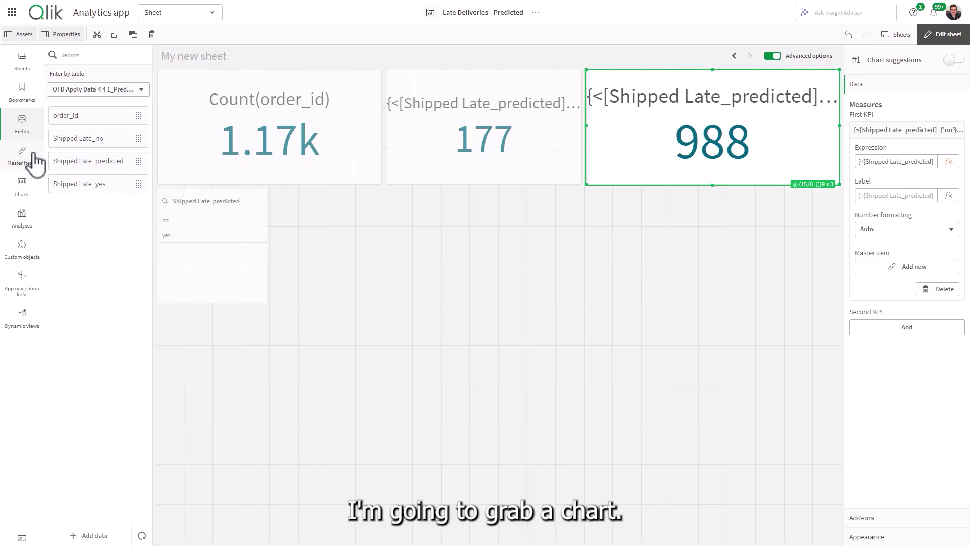
Place a bar chart below the KPIs with Transport Partner as its dimension
{"action": "left_click", "coordinate": [26, 192]}
{"action": "left_click_drag", "start_coordinate": [106, 82], "coordinate": [834, 461]}
{"action": "left_click", "coordinate": [533, 331]}
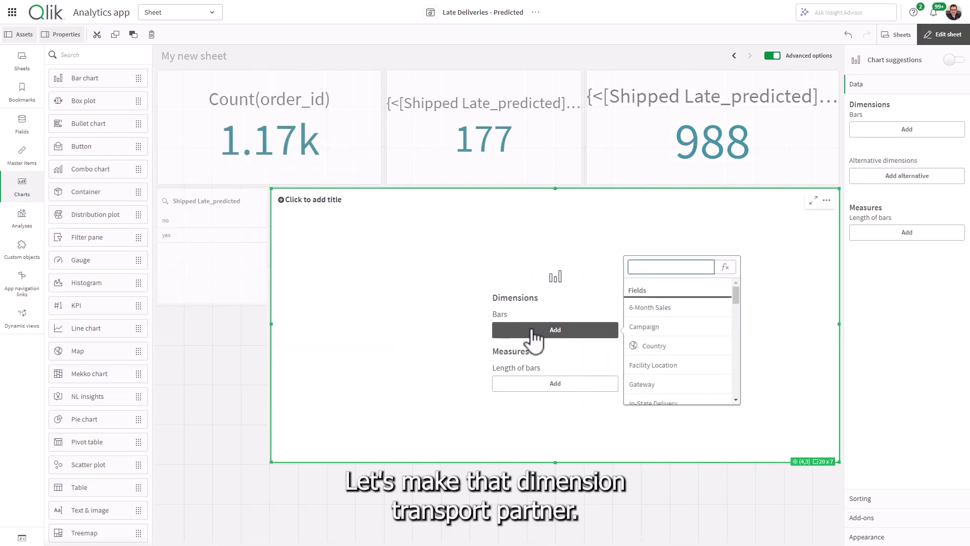
{"action": "type", "text": "trans"}
{"action": "left_click", "coordinate": [655, 331]}
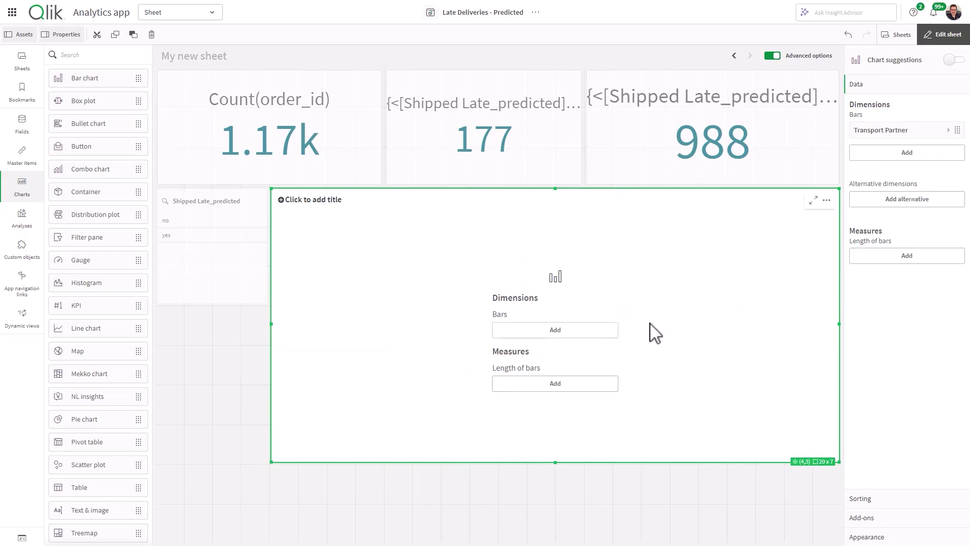
Add the measure Avg([Shipped Late_yes]) to the bar chart
{"action": "left_click", "coordinate": [551, 384]}
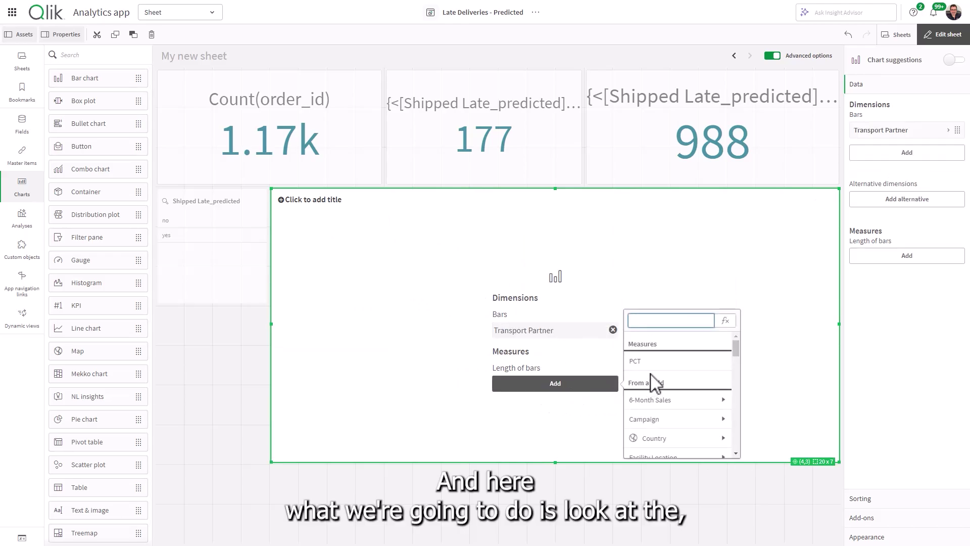
{"action": "type", "text": "pre"}
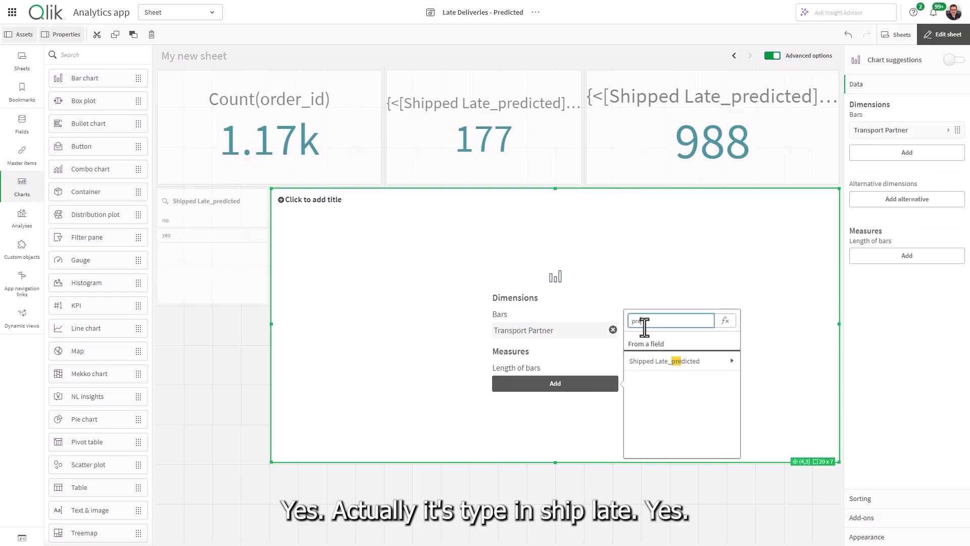
{"action": "key", "text": "BackSpace"}
{"action": "key", "text": "BackSpace"}
{"action": "key", "text": "BackSpace"}
{"action": "type", "text": "yes"}
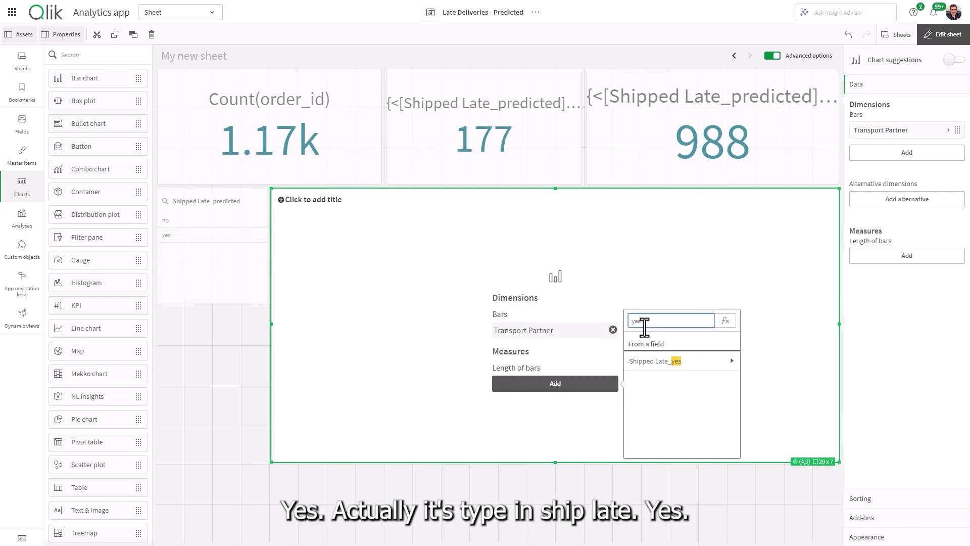
{"action": "left_click", "coordinate": [710, 364]}
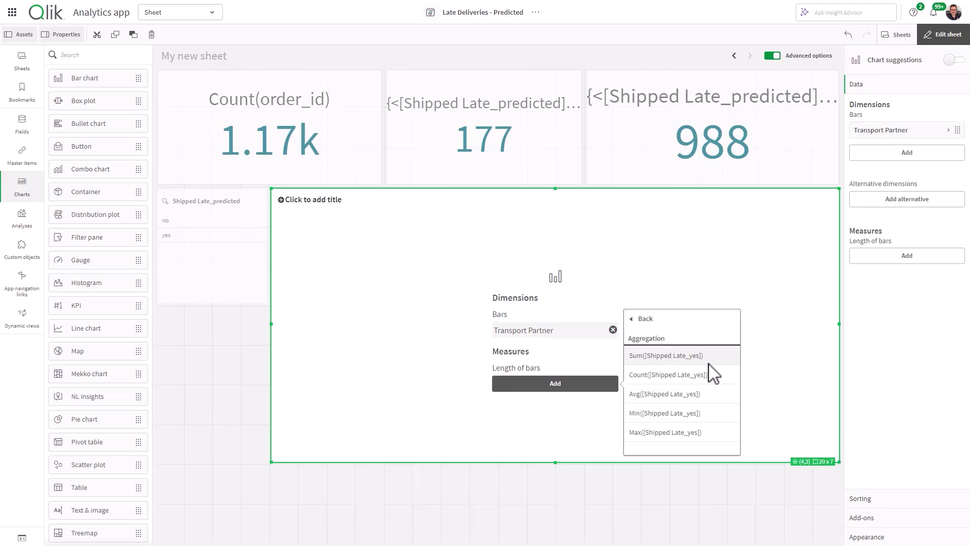
{"action": "left_click", "coordinate": [707, 394]}
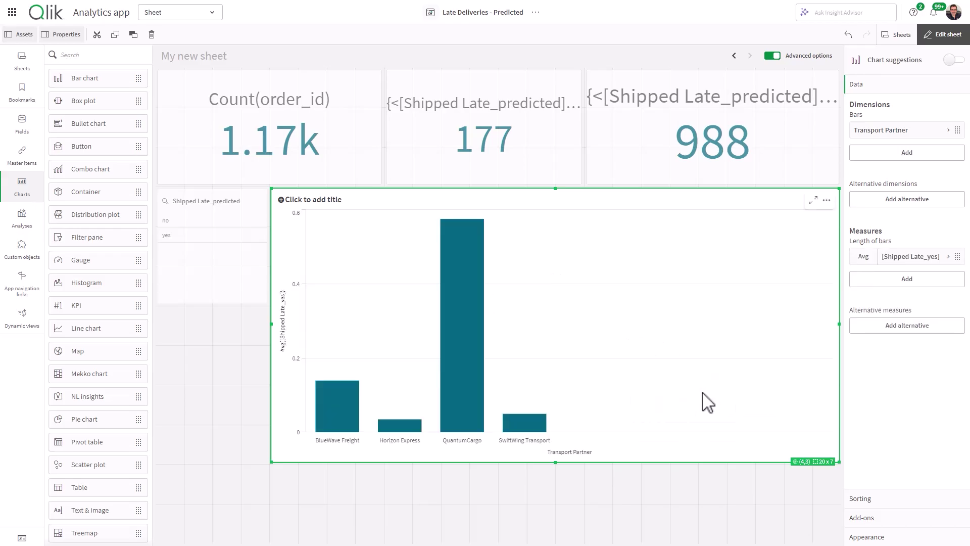
Format the chart's measure as a Number using the 12% percentage pattern
{"action": "left_click", "coordinate": [908, 258]}
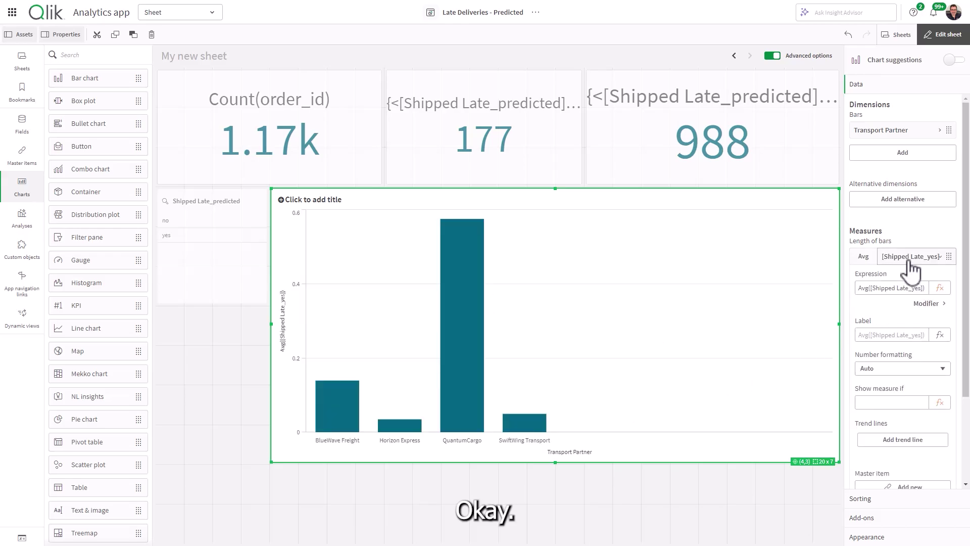
{"action": "left_click", "coordinate": [934, 369]}
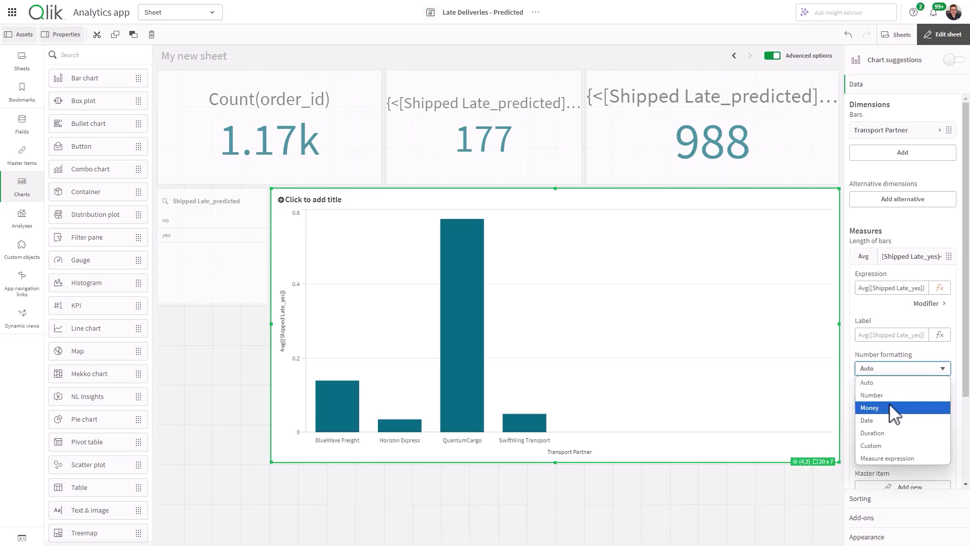
{"action": "left_click", "coordinate": [879, 395]}
{"action": "left_click", "coordinate": [907, 420]}
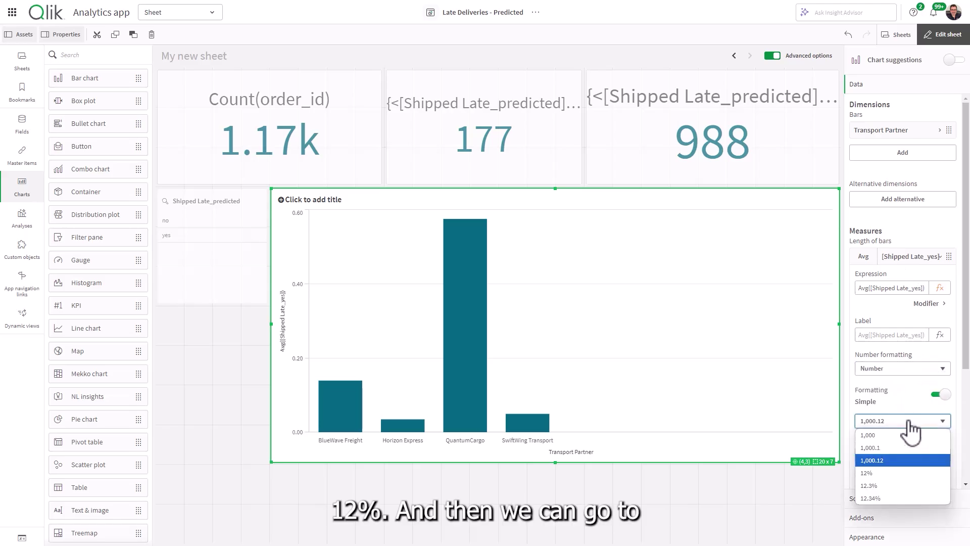
{"action": "left_click", "coordinate": [897, 473]}
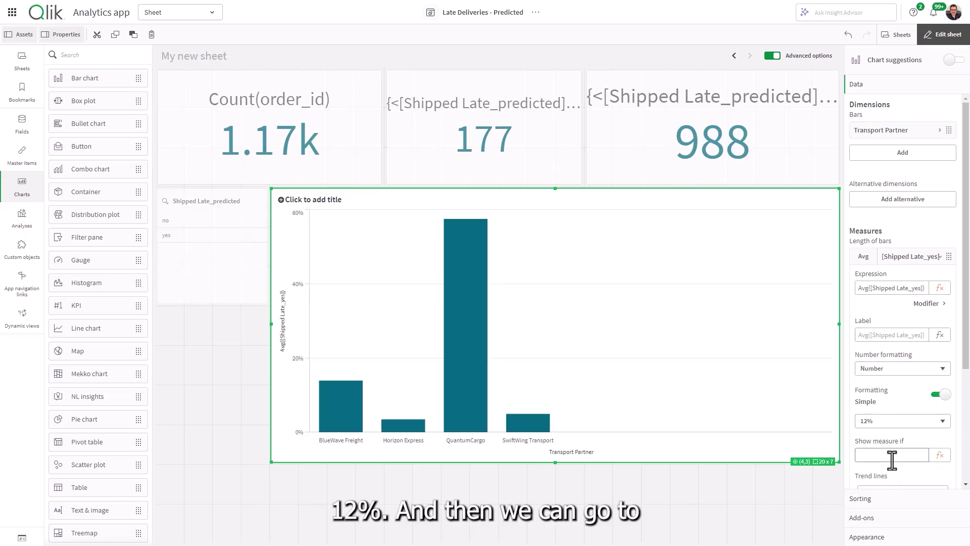
Make the bars horizontal with value labels shown, and exit sheet editing
{"action": "scroll", "coordinate": [893, 470], "scroll_direction": "down", "scroll_amount": 3}
{"action": "left_click", "coordinate": [889, 535]}
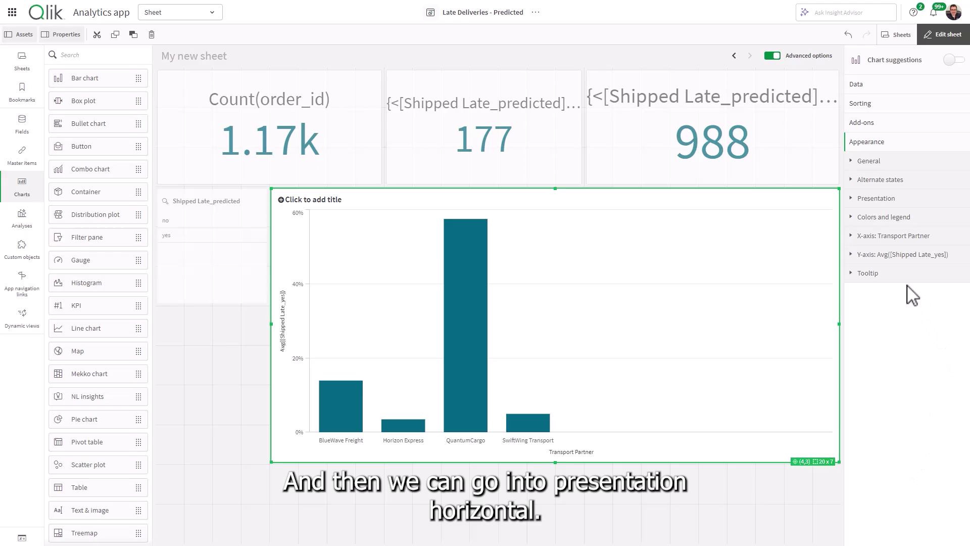
{"action": "left_click", "coordinate": [878, 198]}
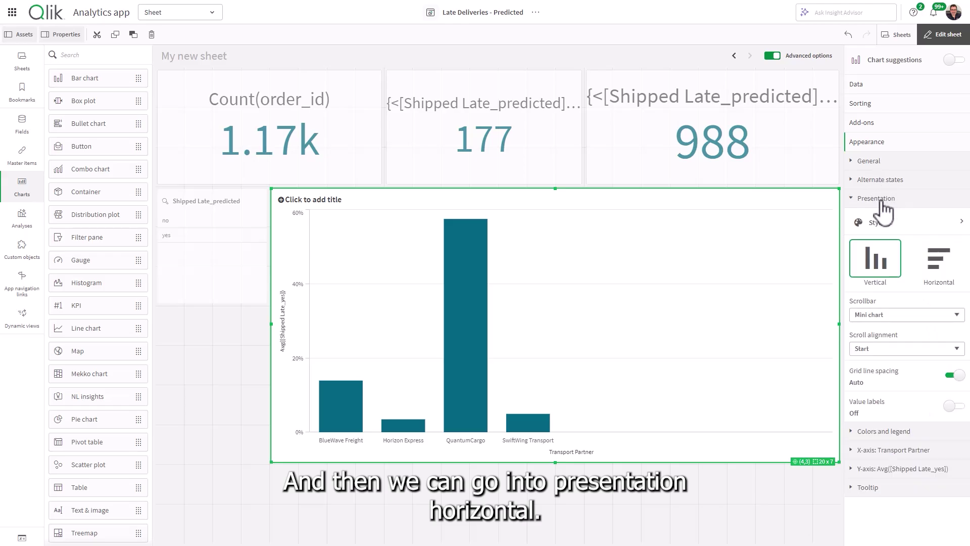
{"action": "left_click", "coordinate": [946, 277]}
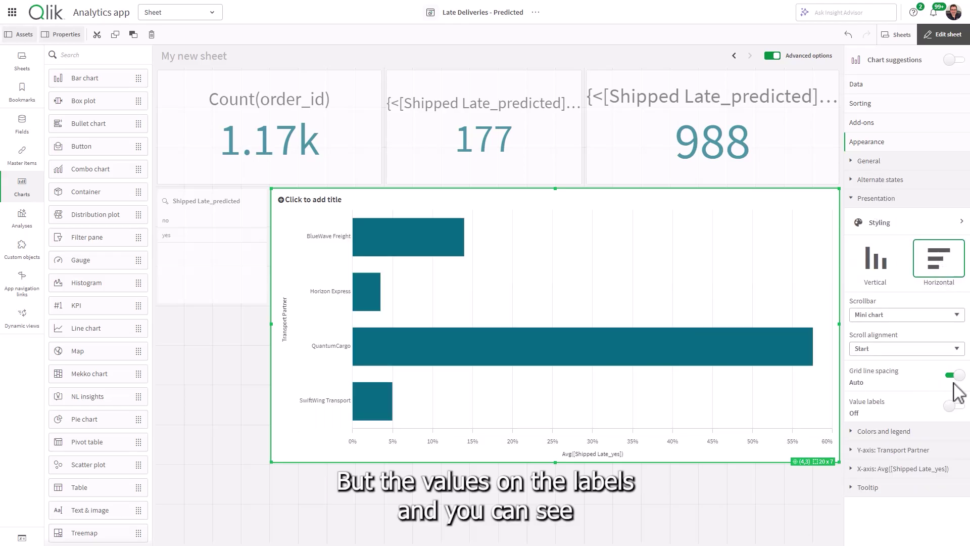
{"action": "left_click", "coordinate": [952, 407]}
{"action": "left_click", "coordinate": [942, 33]}
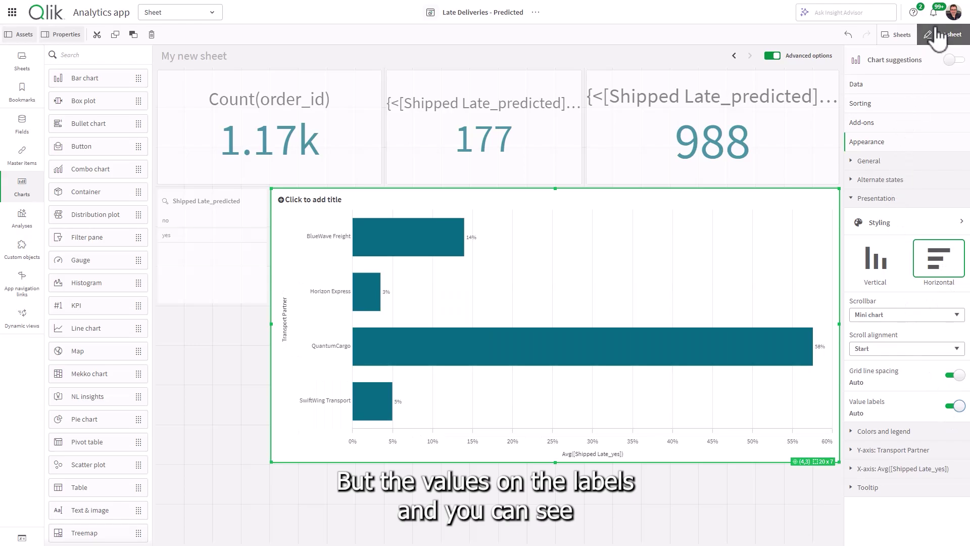
Select the QuantumCargo bar to check its order counts, clear it, and resume editing
{"action": "left_click", "coordinate": [567, 335]}
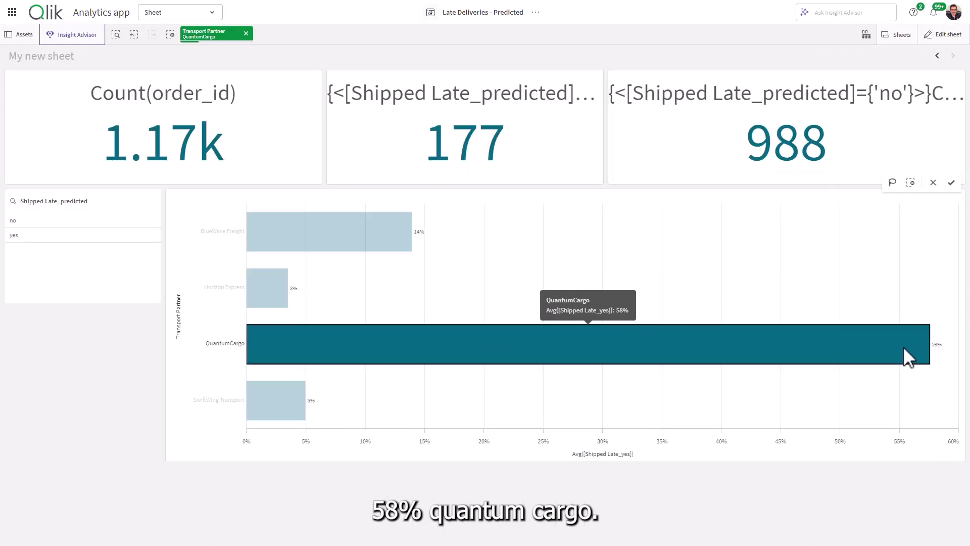
{"action": "left_click", "coordinate": [951, 183]}
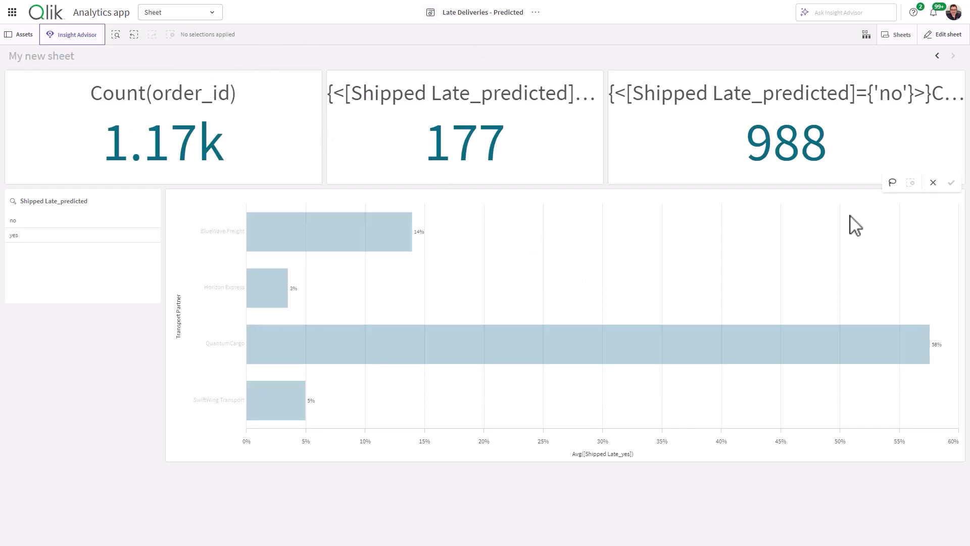
{"action": "left_click", "coordinate": [944, 35]}
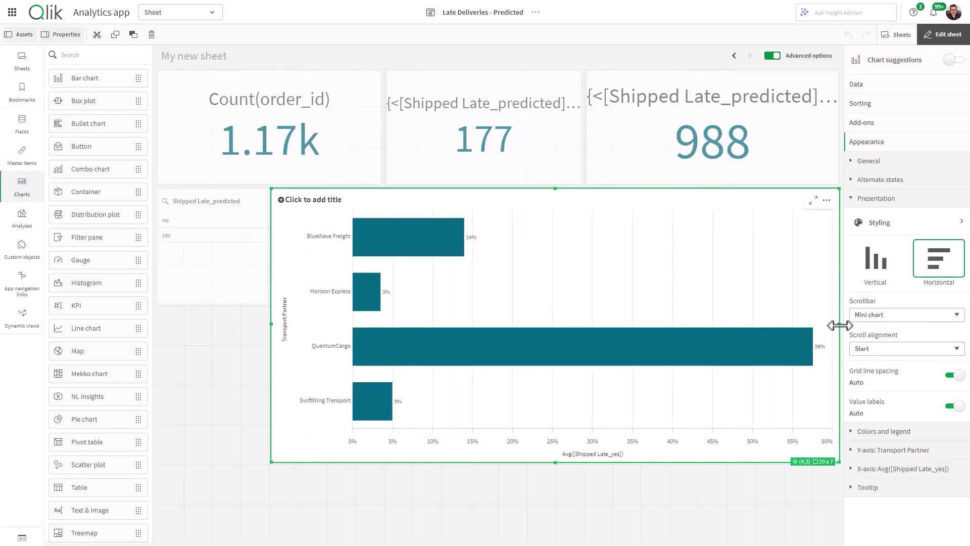
Resize the transport partner bar chart to 20x5 by raising its bottom edge
{"action": "mouse_move", "coordinate": [839, 325]}
{"action": "left_mouse_down"}
{"action": "mouse_move", "coordinate": [783, 332]}
{"action": "mouse_move", "coordinate": [832, 327]}
{"action": "left_mouse_up"}
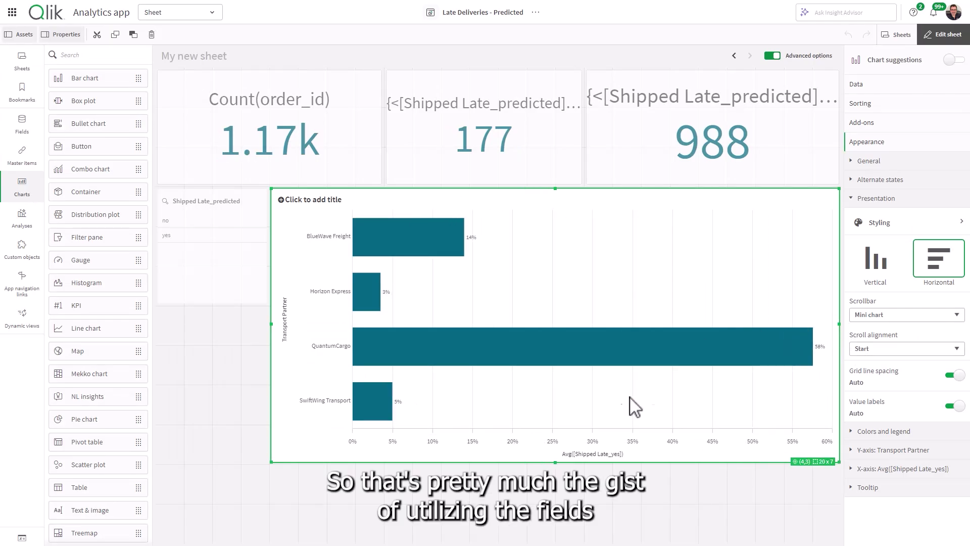
{"action": "left_click_drag", "start_coordinate": [548, 462], "coordinate": [539, 380]}
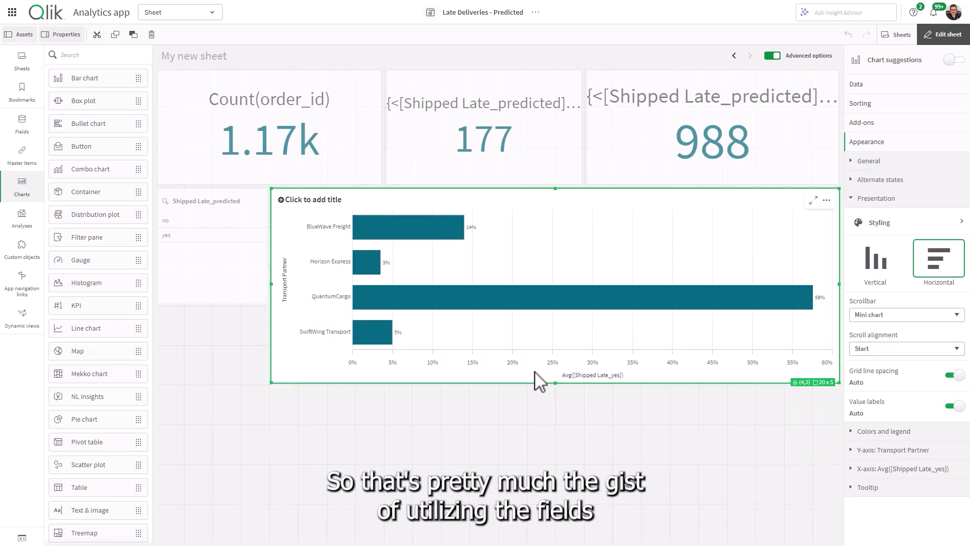